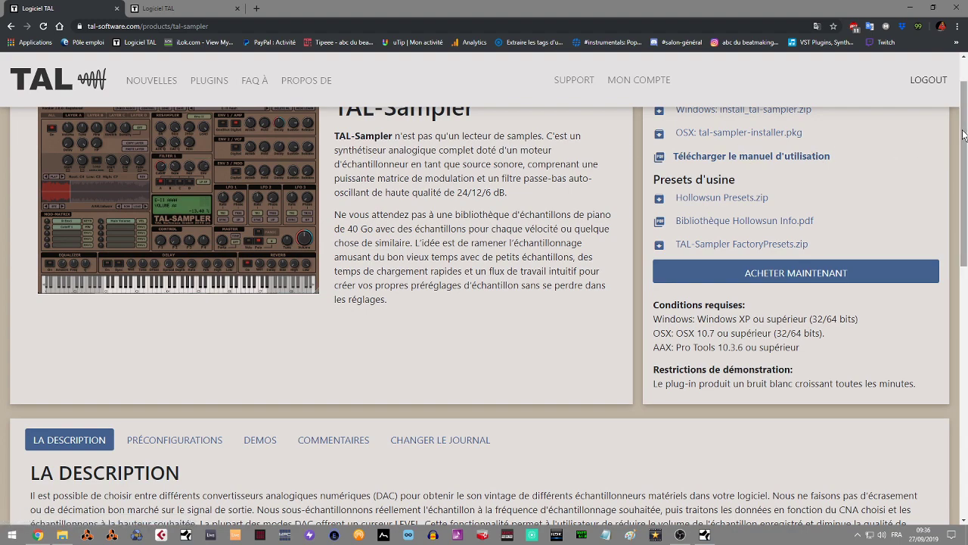
# Step: Read through the TAL-Sampler product page's description and feature list down to the page footer
pyautogui.moveTo(964, 136); pyautogui.dragTo(964, 313)
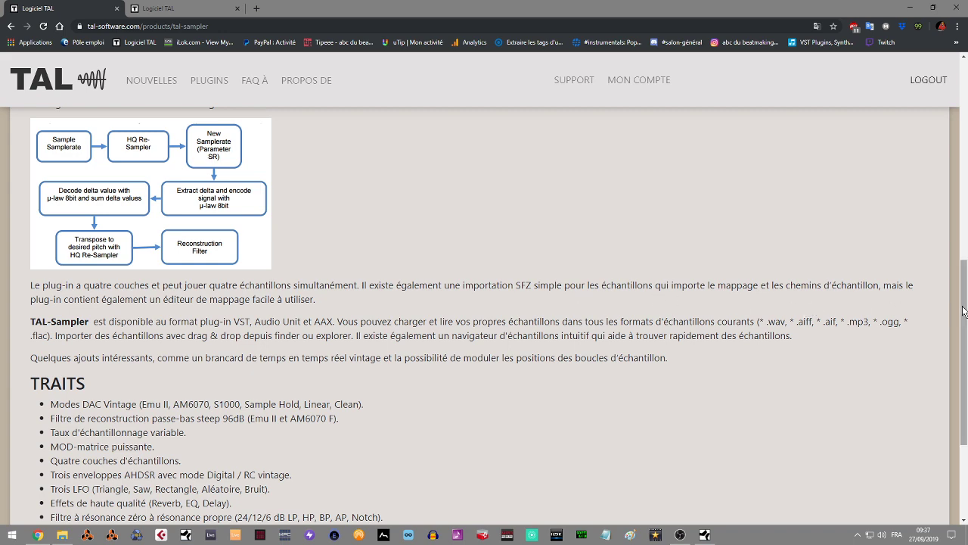
pyautogui.scroll(-2, 963, 311)
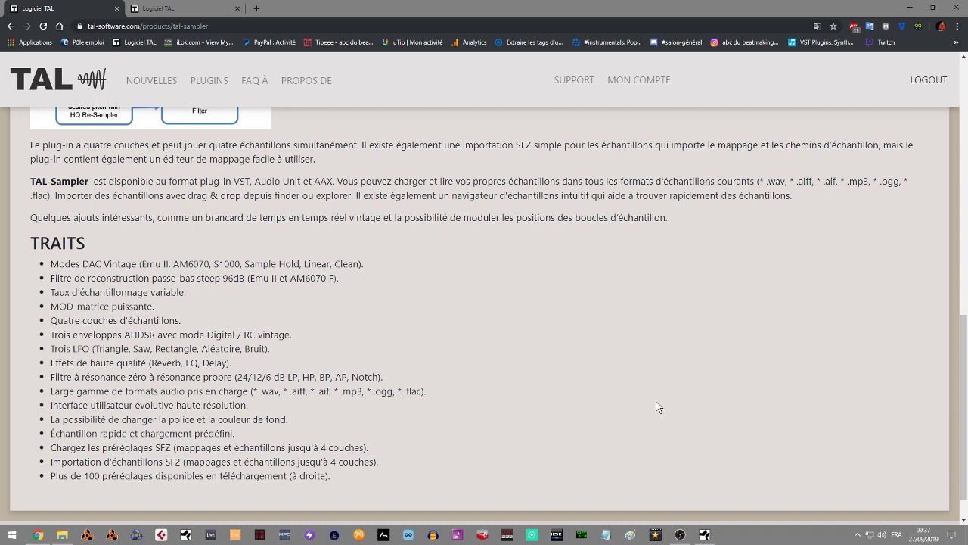
pyautogui.scroll(-1, 964, 363)
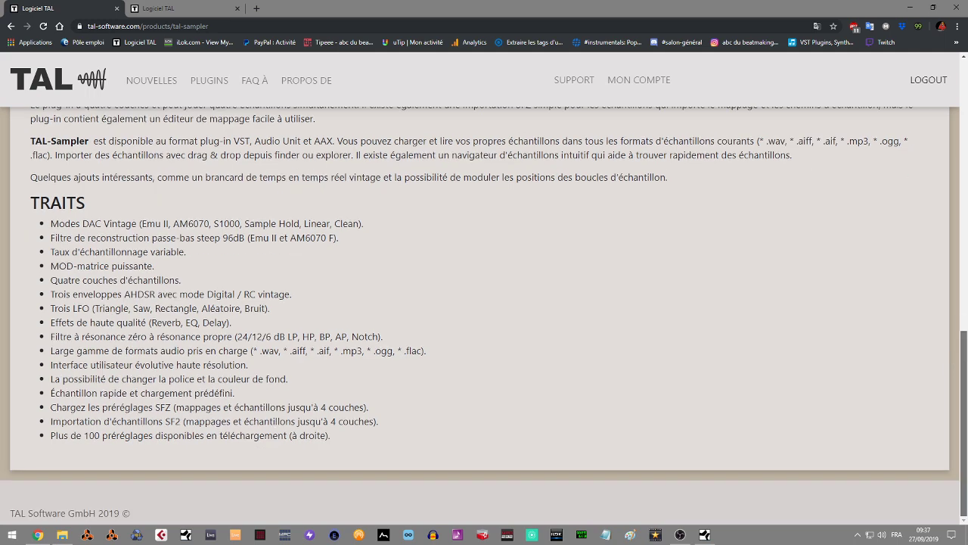
# Step: Switch to Studio One and close the open TAL Sampler instrument window
pyautogui.click(704, 534)
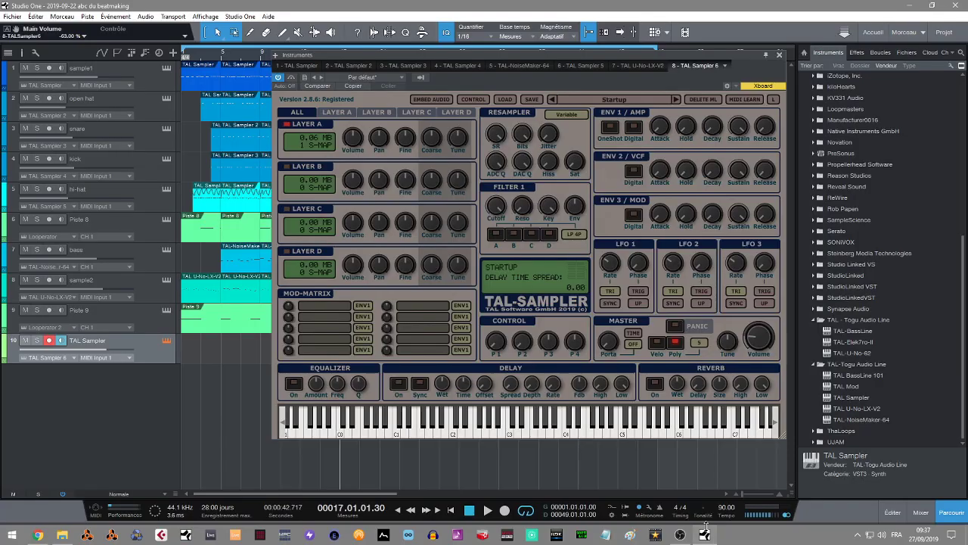
pyautogui.click(778, 56)
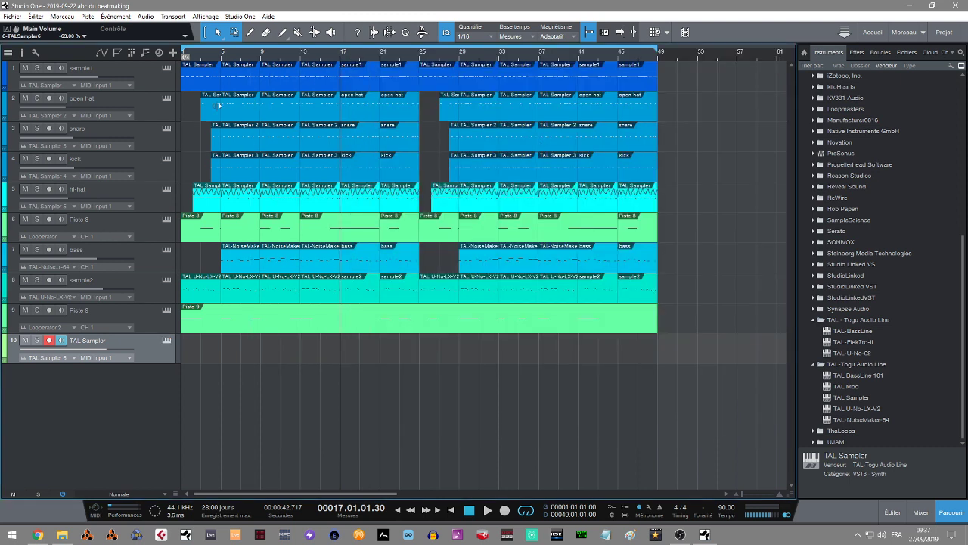
# Step: View the plug-ins of the sample1, Piste 8, bass, sample2 and TAL Sampler tracks one after another
pyautogui.click(166, 68)
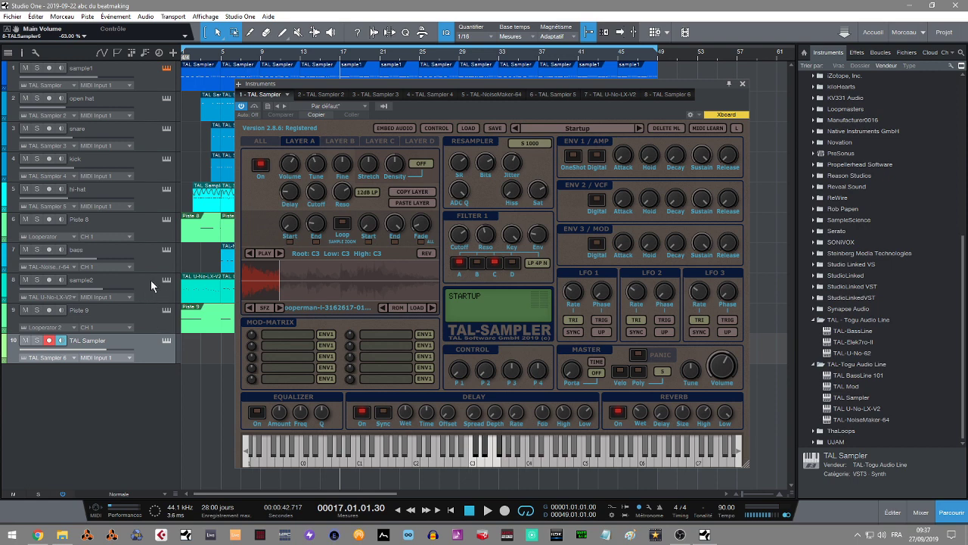
pyautogui.click(160, 220)
pyautogui.click(167, 219)
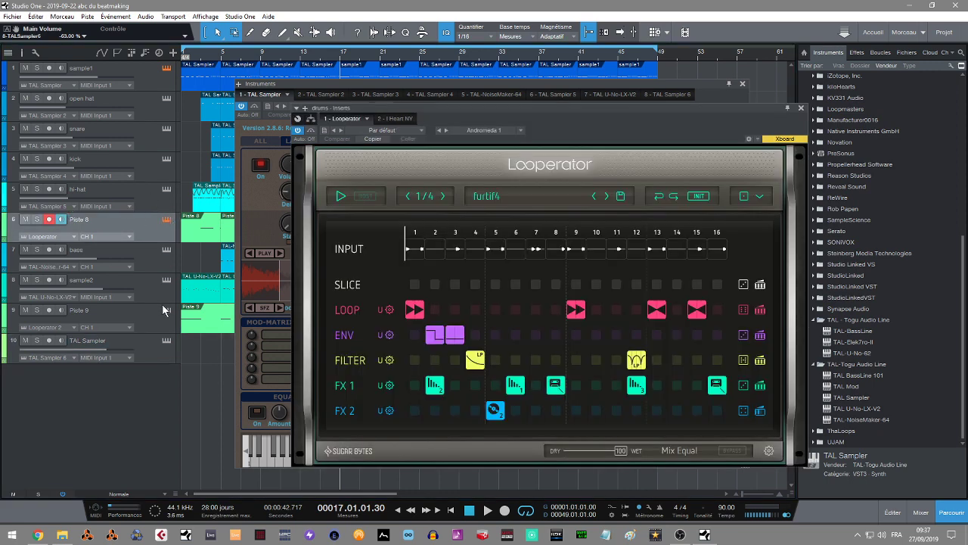
pyautogui.click(166, 249)
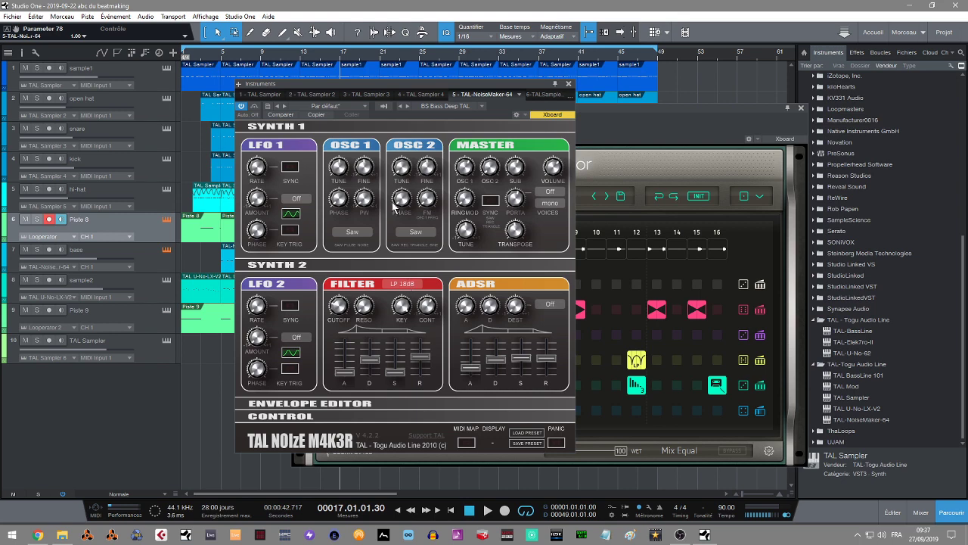
pyautogui.click(149, 258)
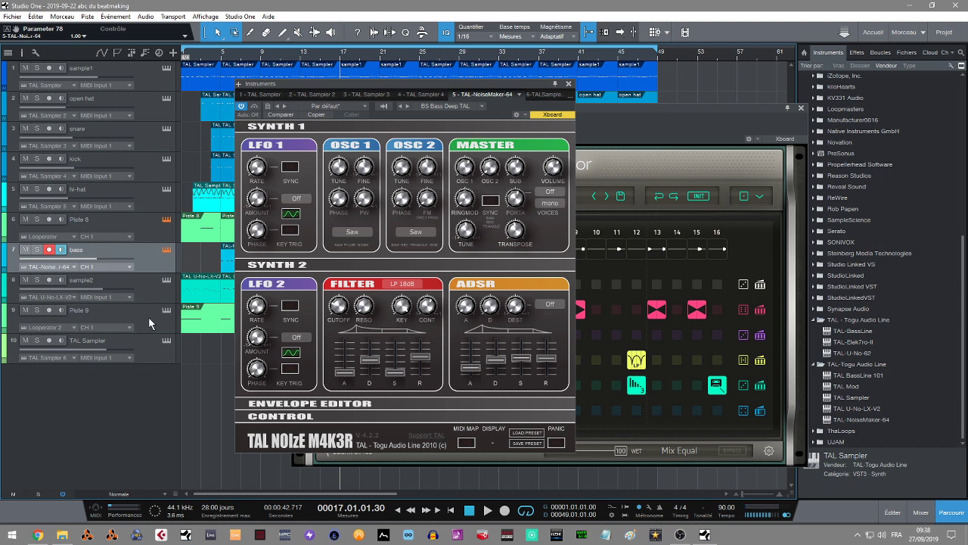
pyautogui.click(153, 294)
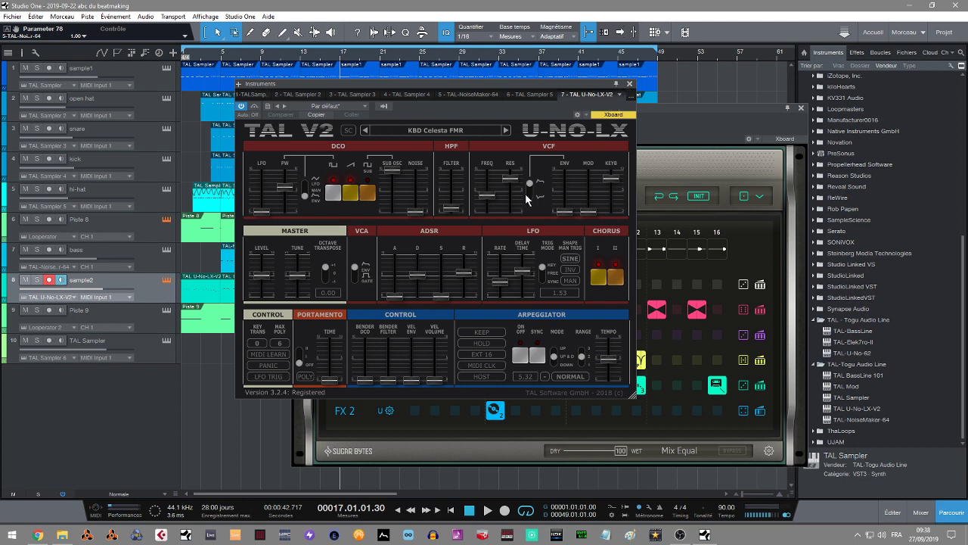
pyautogui.click(164, 357)
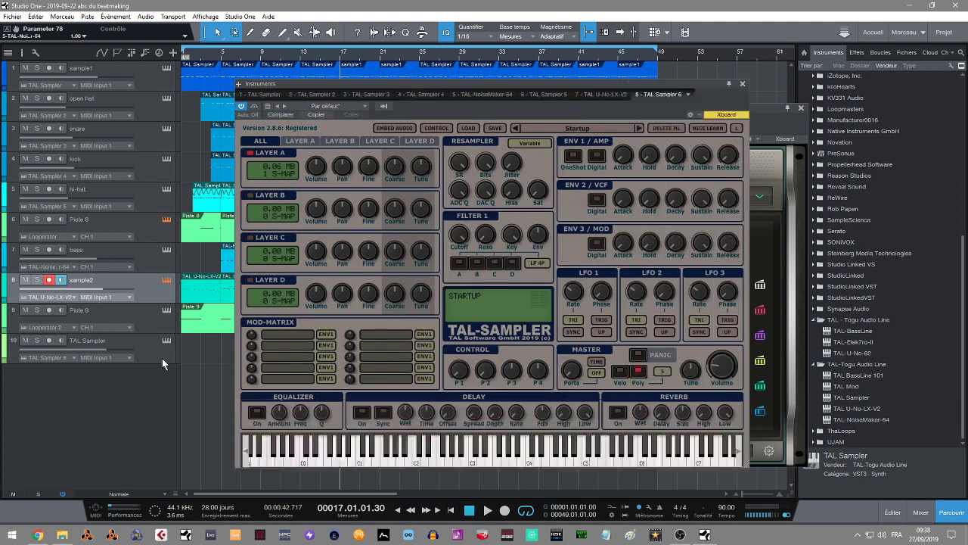
# Step: Close the Looperator insert window and the instrument window to clear the arrangement
pyautogui.click(770, 120)
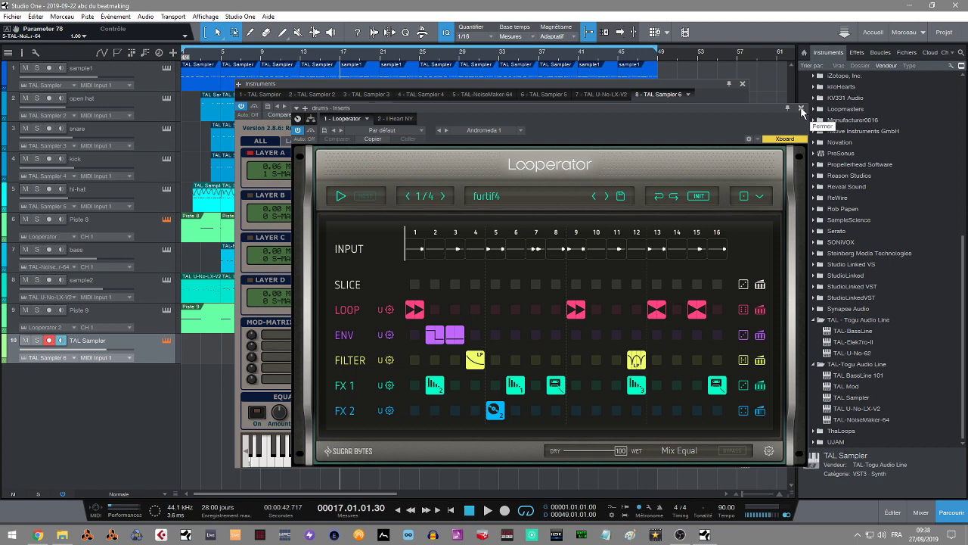
pyautogui.click(800, 108)
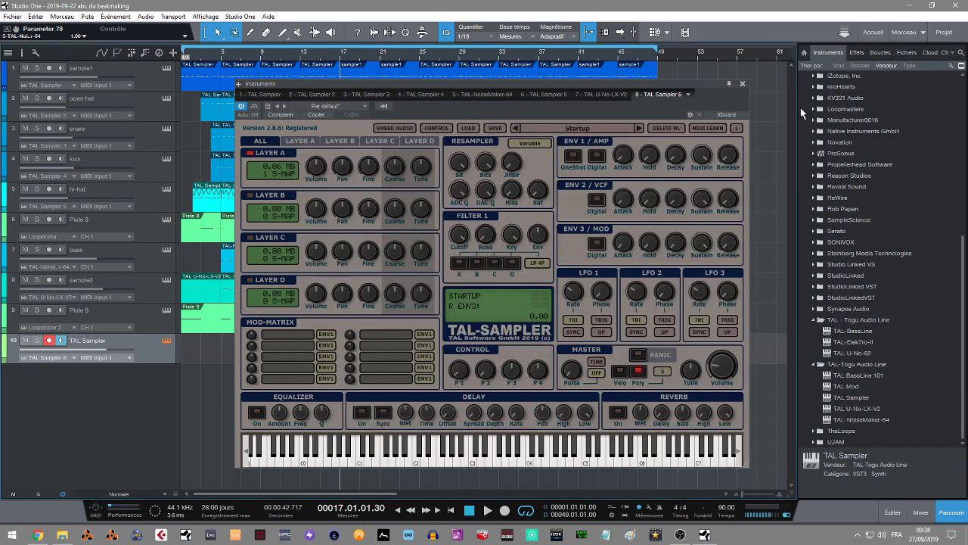
pyautogui.click(742, 85)
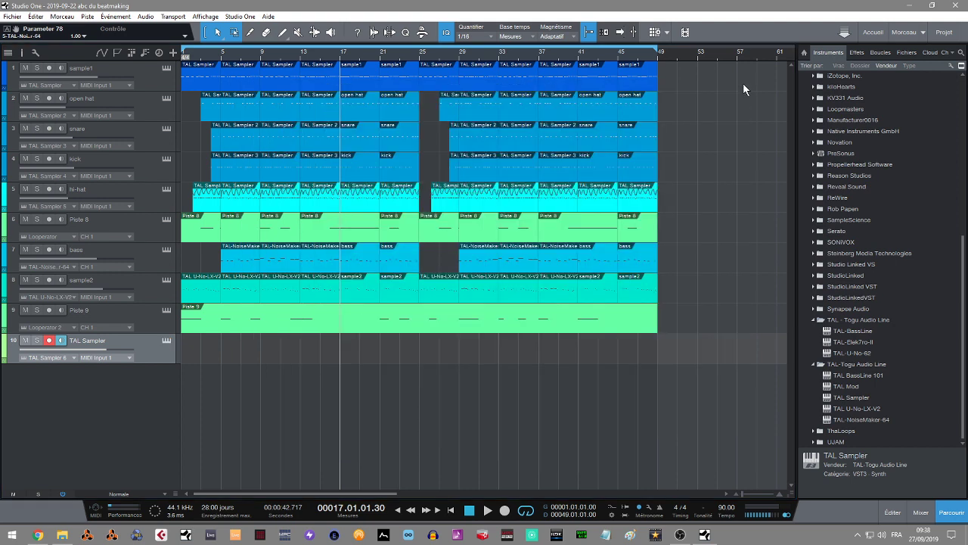
# Step: Play the song from the beginning, view the mixer during playback, and stop and hide the mixer
pyautogui.press('Home')
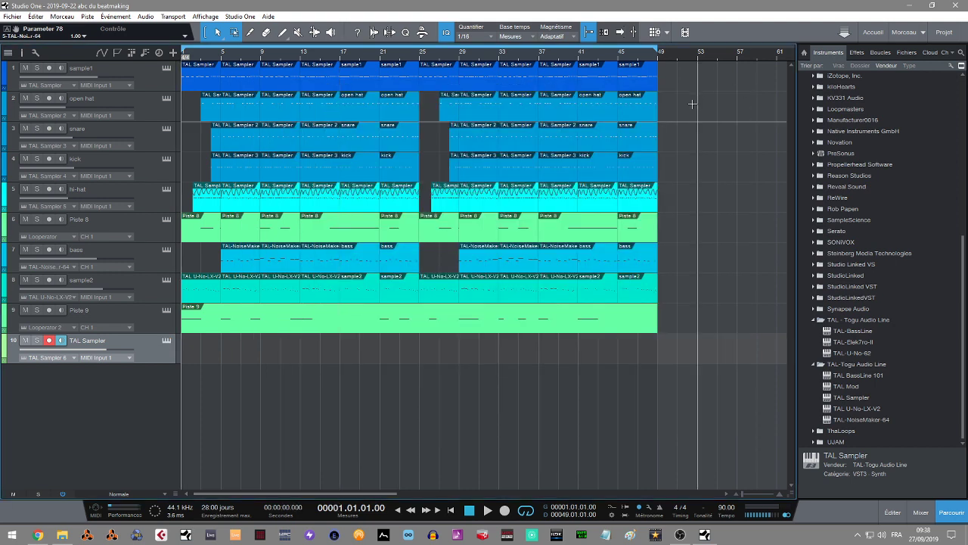
pyautogui.press('space')
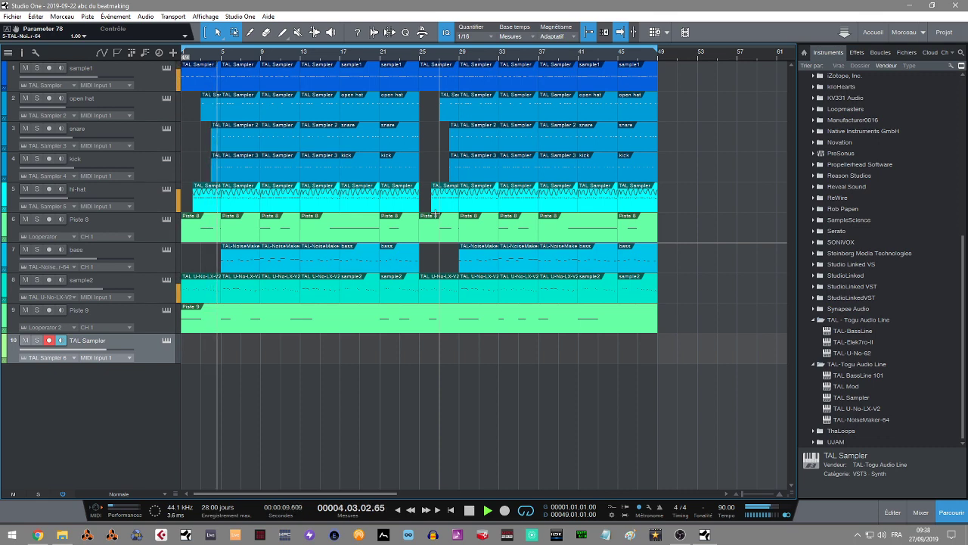
pyautogui.press('F3')
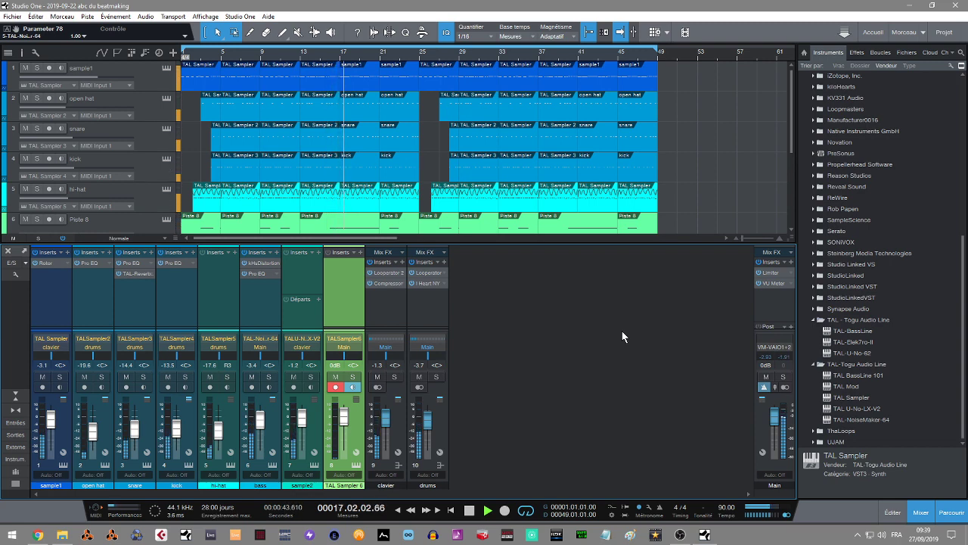
pyautogui.press('space')
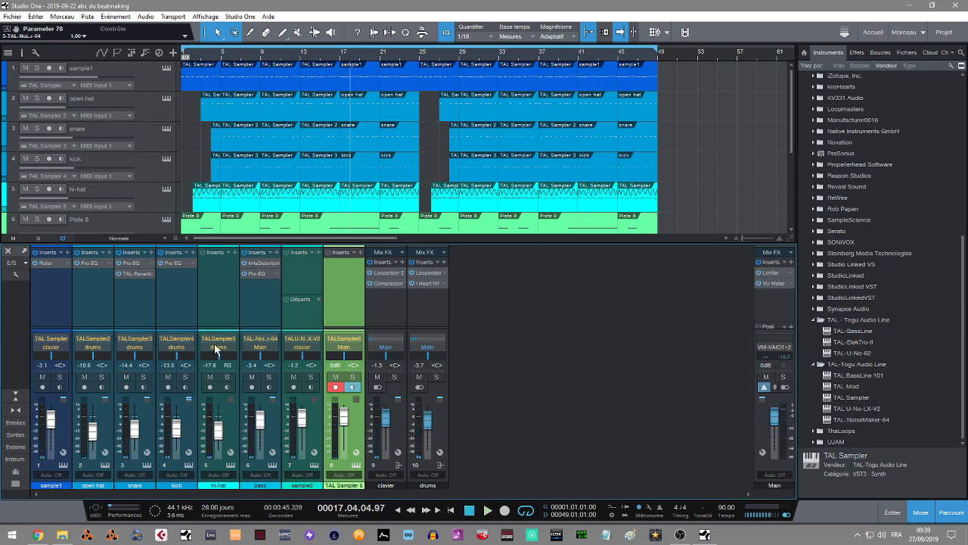
pyautogui.press('F3')
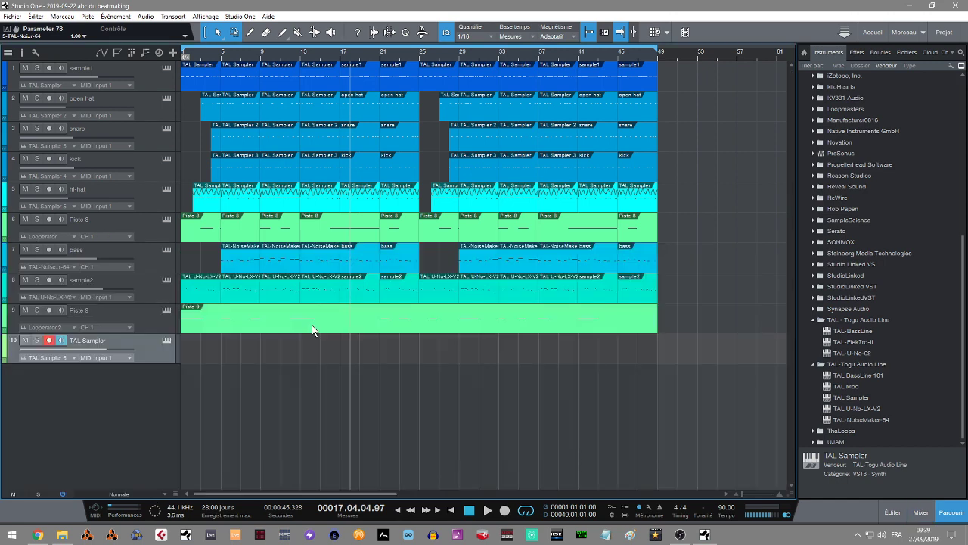
# Step: Open the sample1 track's TAL Sampler and select that track to examine its Layer A settings
pyautogui.click(166, 68)
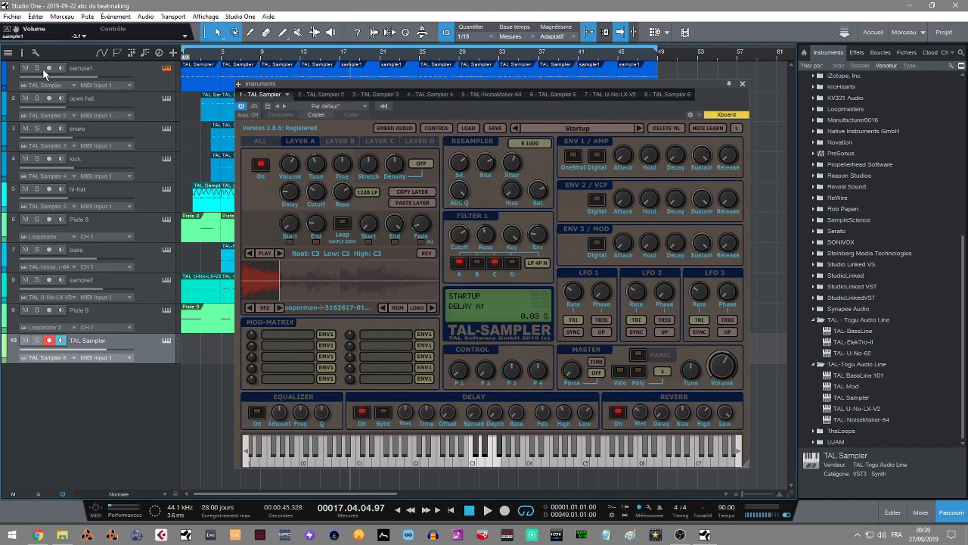
pyautogui.click(147, 66)
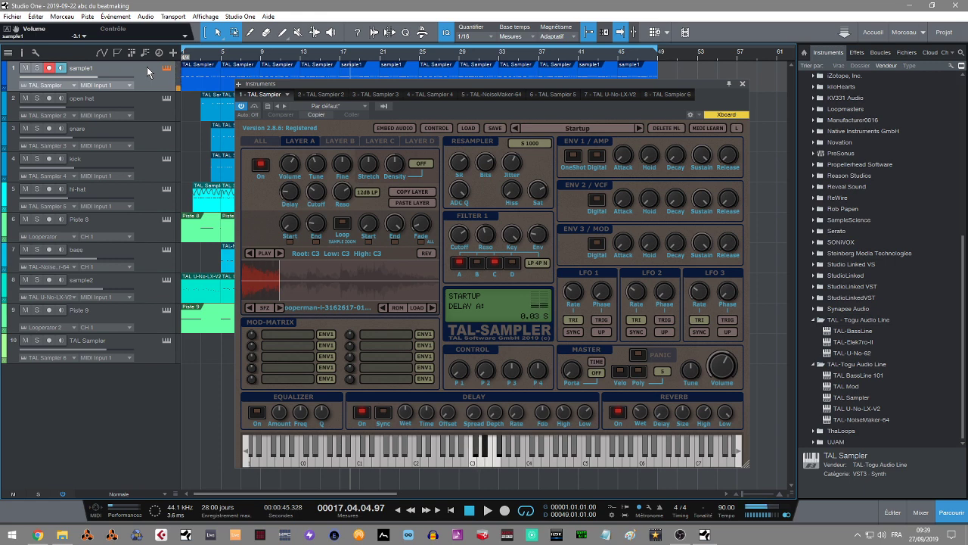
pyautogui.moveTo(307, 162)
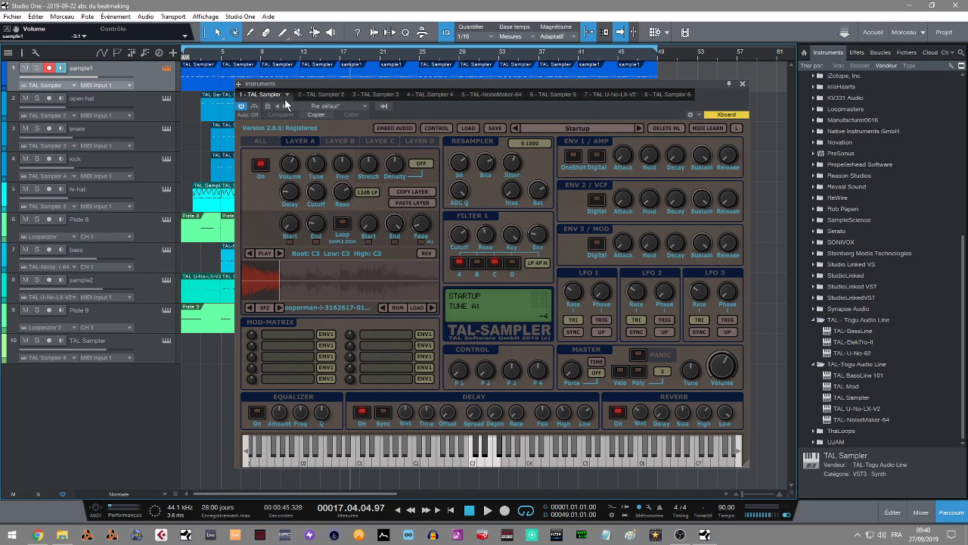
# Step: Examine the open hat sampler's sample mapping and the snare sampler's layers, and close the instrument window
pyautogui.click(148, 111)
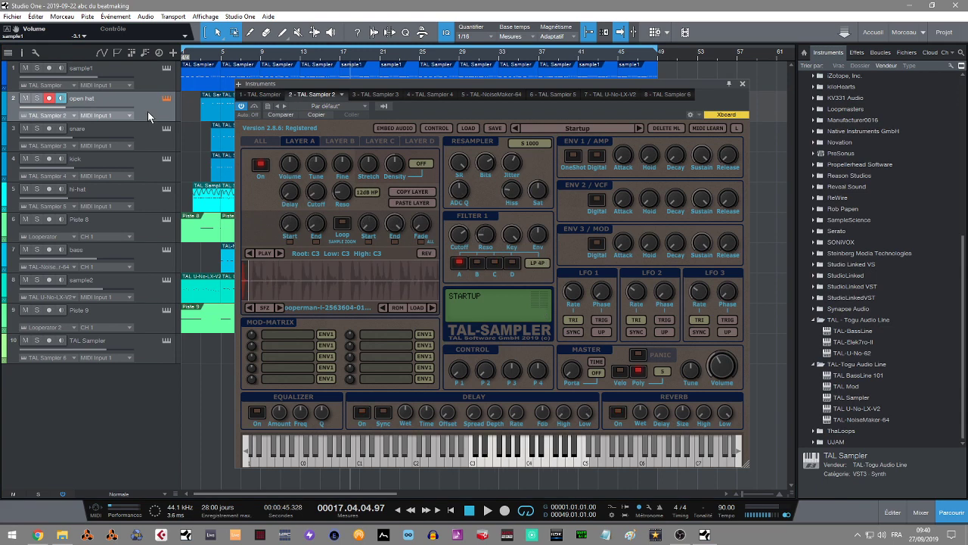
pyautogui.click(303, 278)
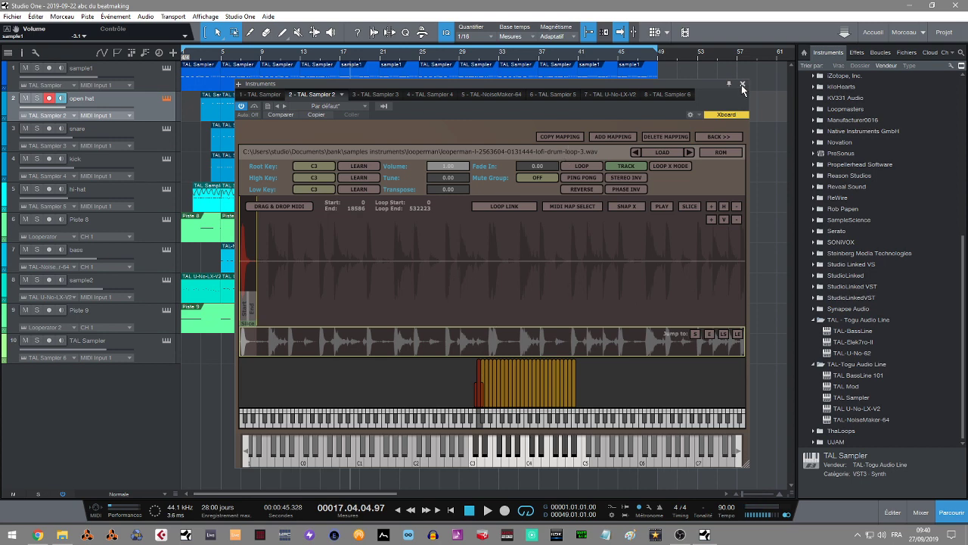
pyautogui.click(378, 95)
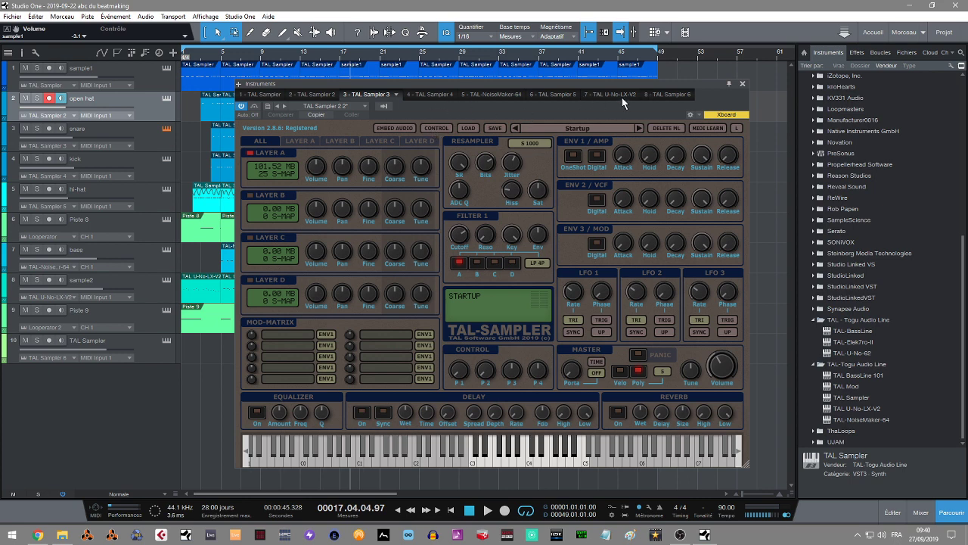
pyautogui.click(742, 84)
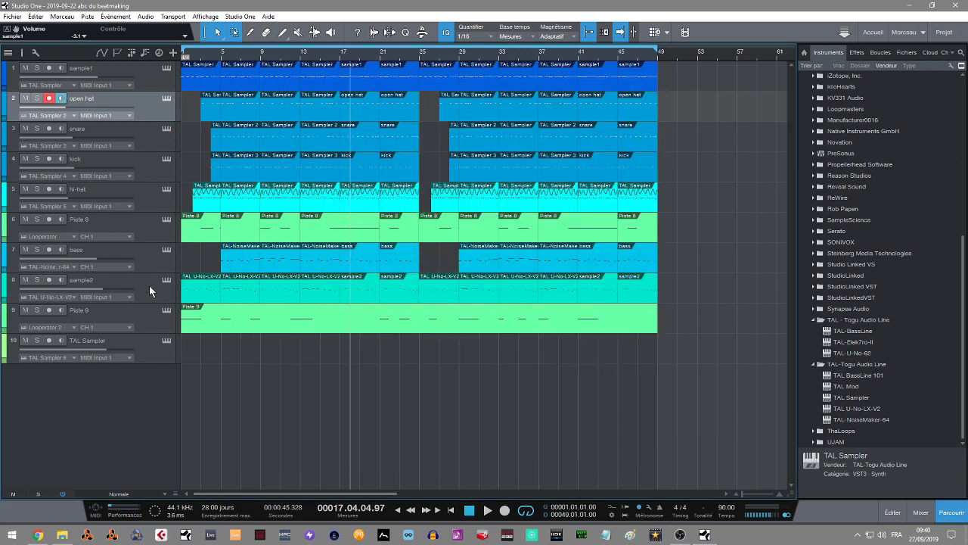
# Step: Examine the bass track's TAL-NoiseMaker-64 and the sample2 track's TAL U-No-LX-V2, and close the instrument window
pyautogui.click(168, 248)
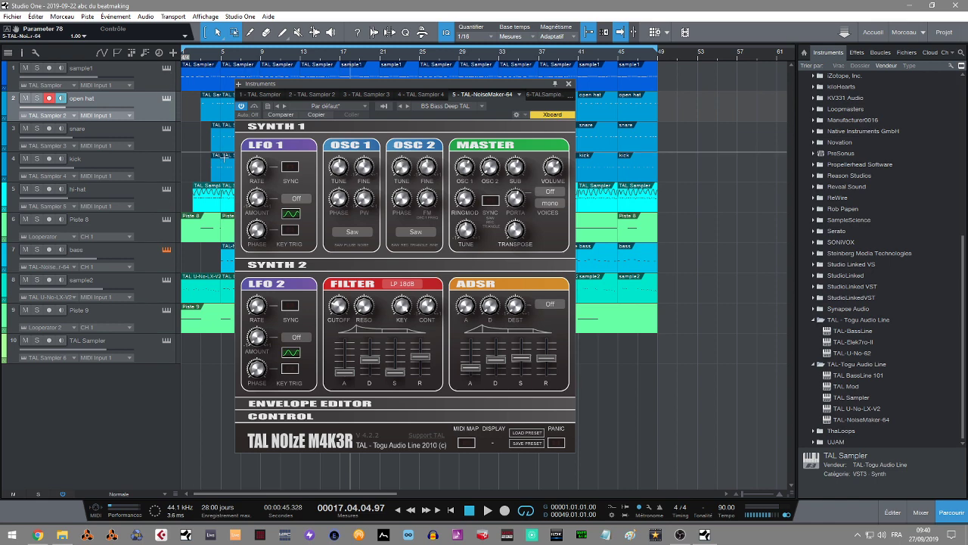
pyautogui.click(111, 247)
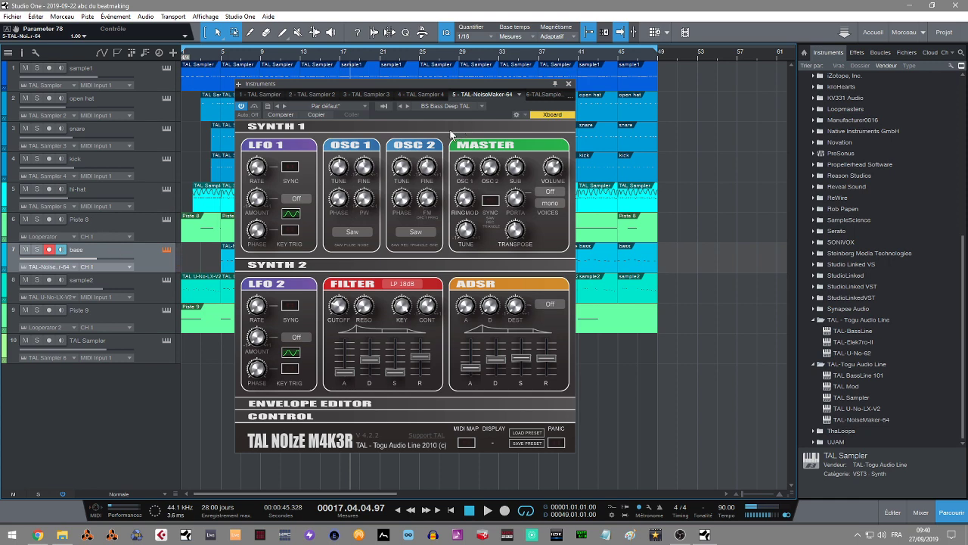
pyautogui.click(127, 286)
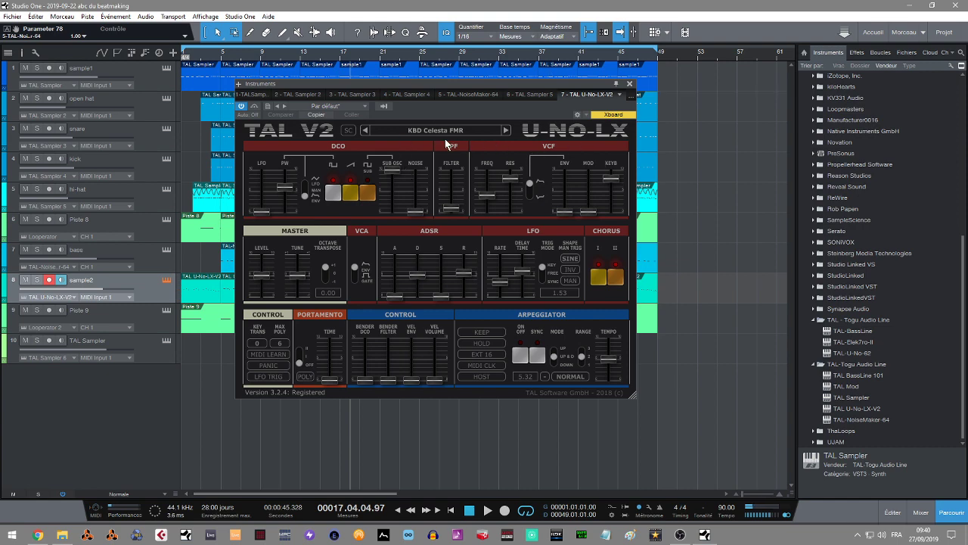
pyautogui.click(630, 83)
# Step: Open the sampler on the TAL Sampler track, view its Layer A controls and return to the all-layers overview
pyautogui.click(157, 359)
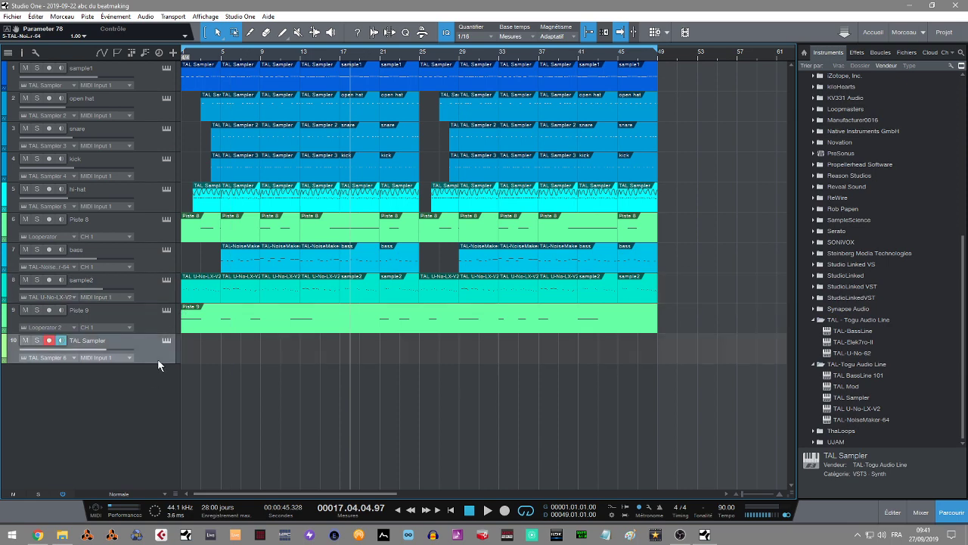
pyautogui.click(165, 341)
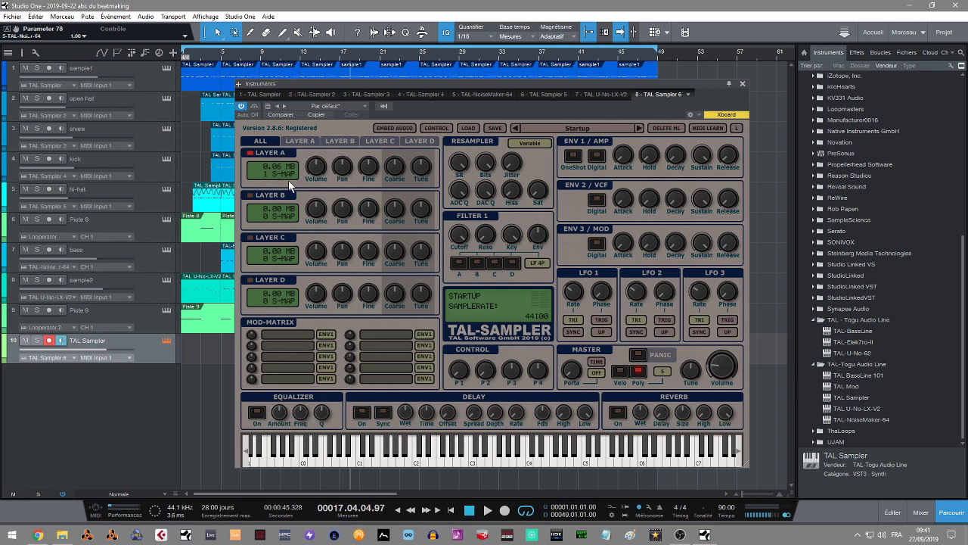
pyautogui.click(306, 142)
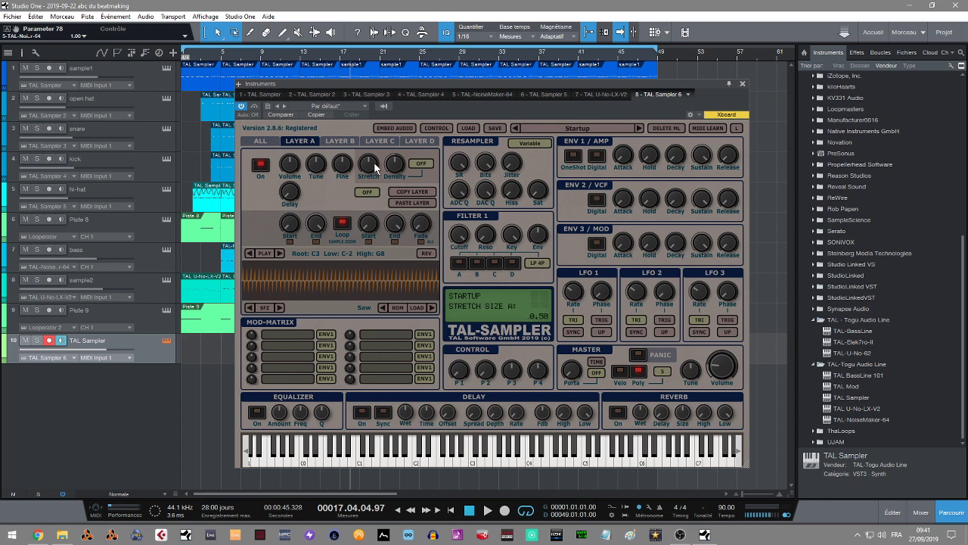
pyautogui.click(260, 141)
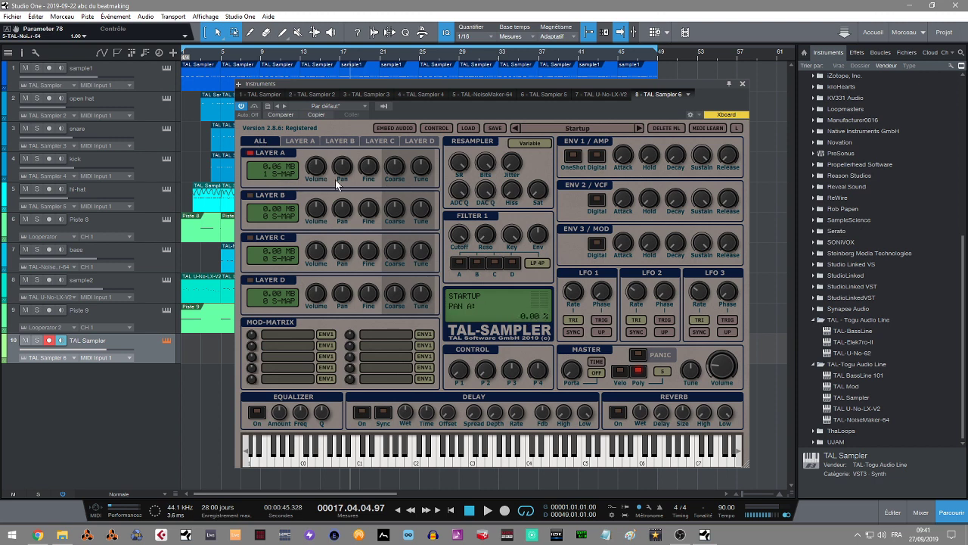
# Step: Show the sampler's presets folder in the file explorer
pyautogui.click(568, 131)
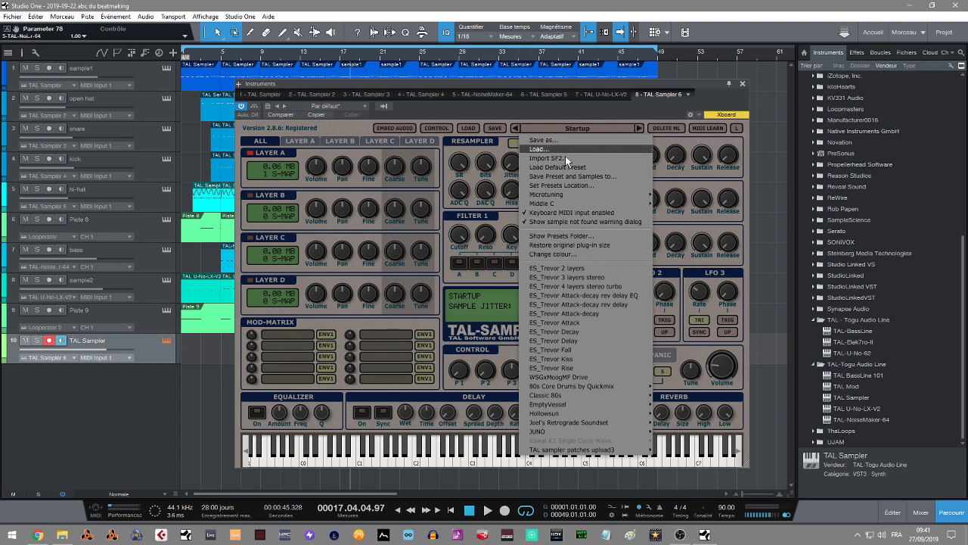
pyautogui.click(571, 236)
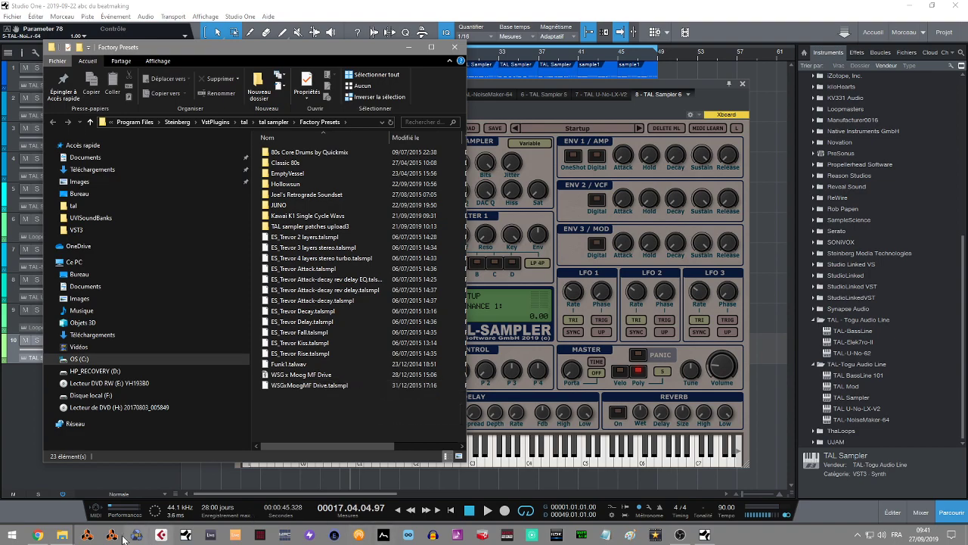
# Step: Show the factory preset downloads on the TAL-Sampler product page, and close the presets folder back in Studio One
pyautogui.click(38, 535)
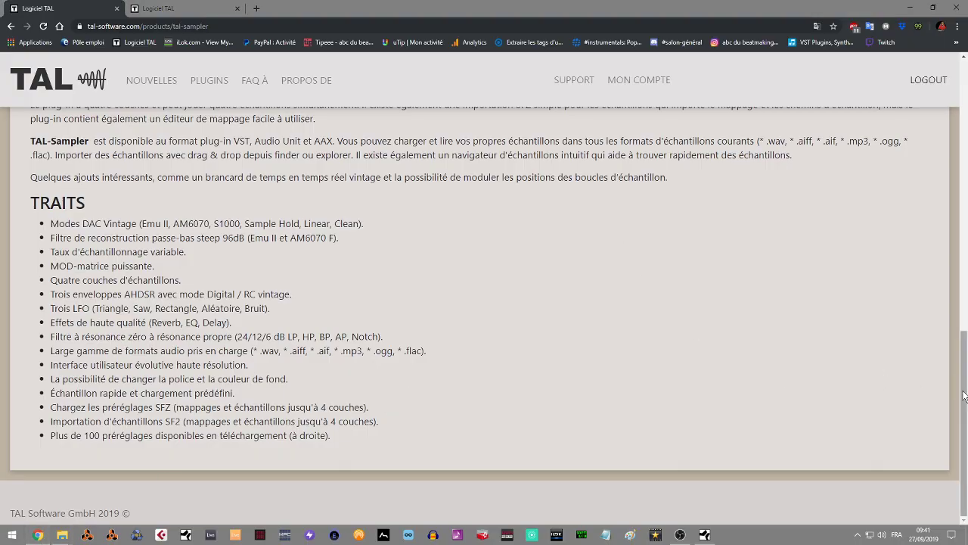
pyautogui.scroll(10, 737, 229)
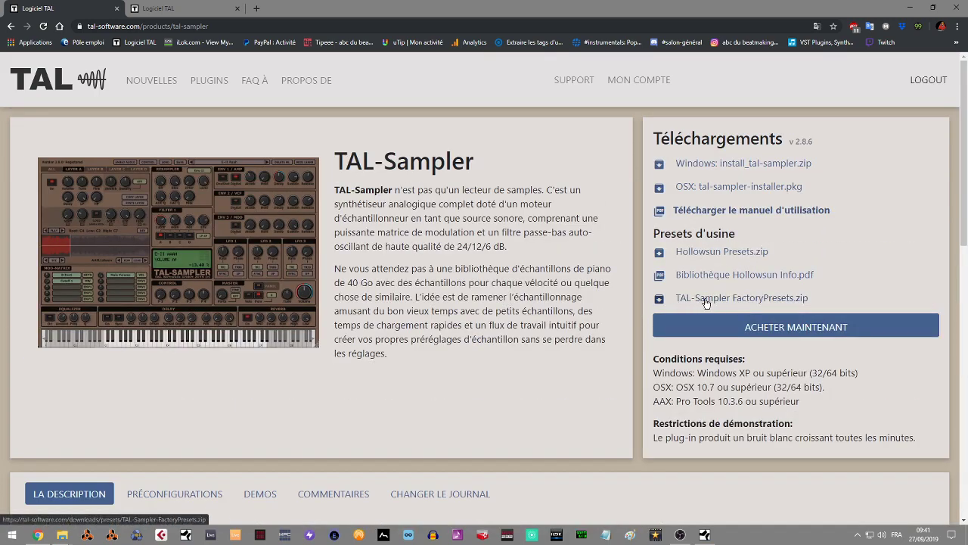
pyautogui.click(910, 8)
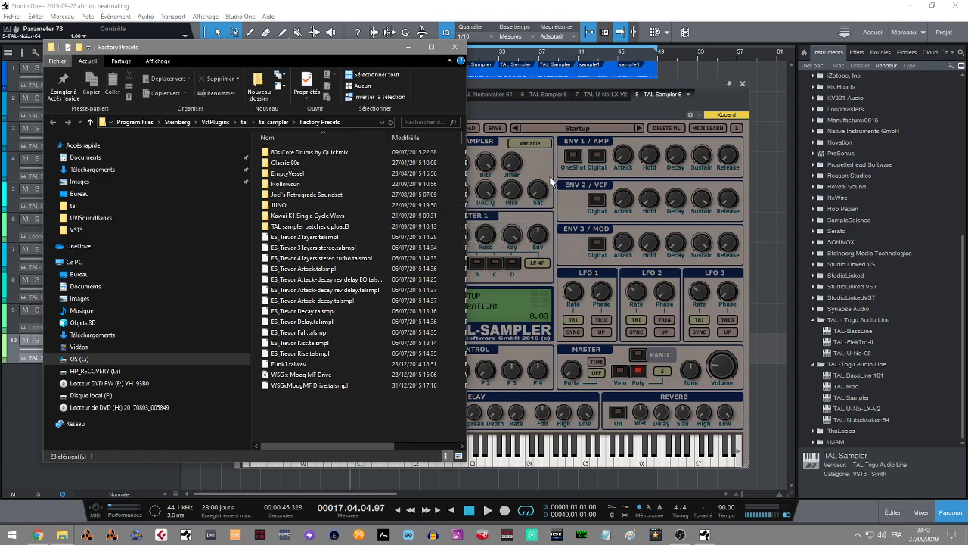
pyautogui.click(454, 47)
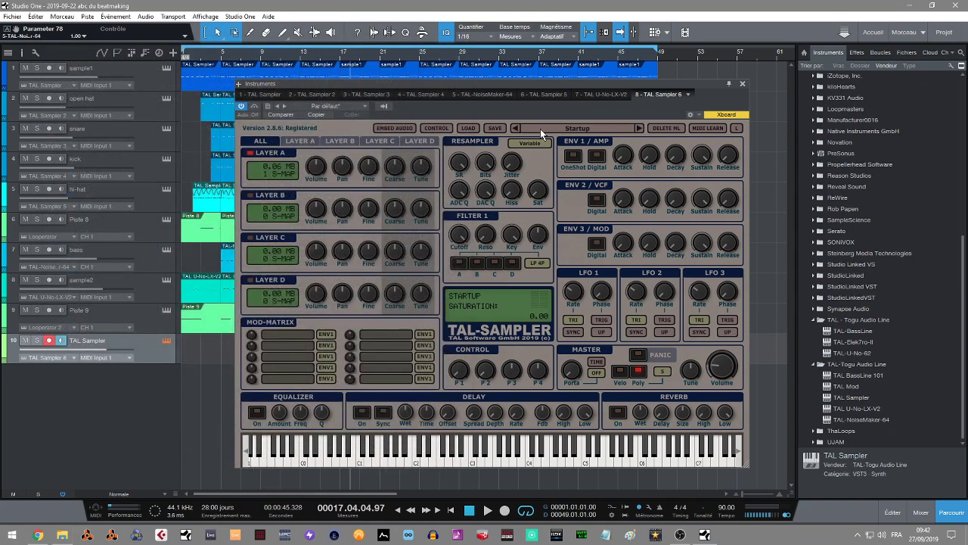
# Step: Examine the sampler's preset list and the EmptyVessel bank's categories without loading a preset
pyautogui.click(540, 128)
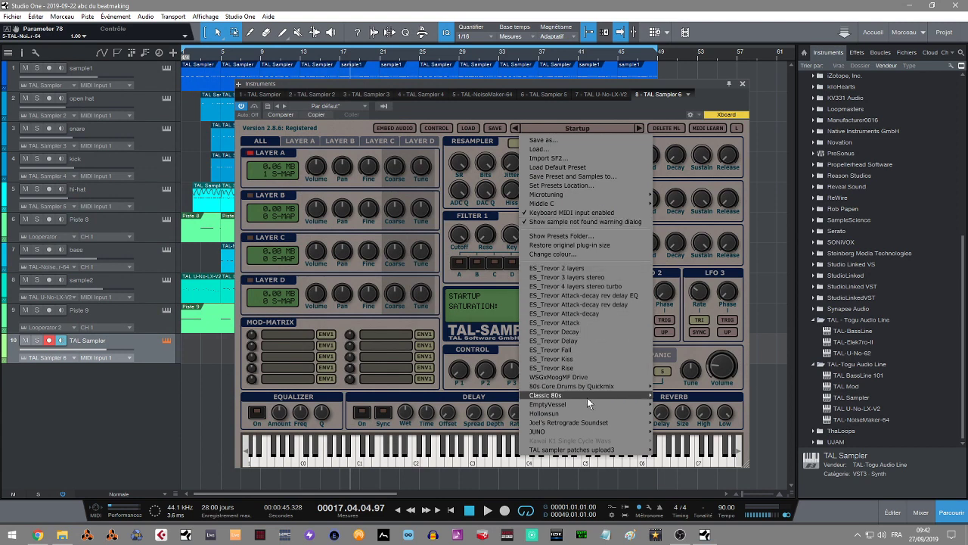
pyautogui.moveTo(597, 414)
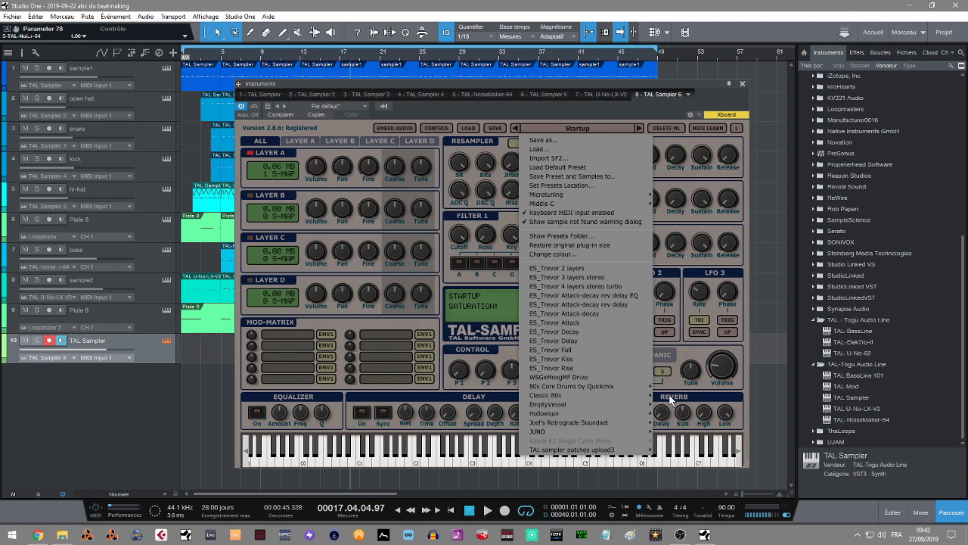
pyautogui.moveTo(640, 424)
pyautogui.moveTo(633, 402)
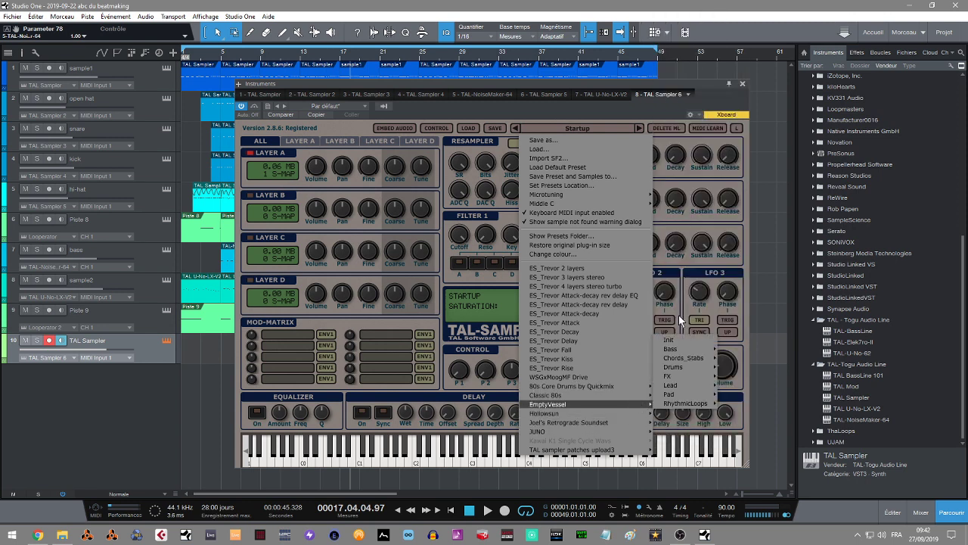
pyautogui.click(654, 103)
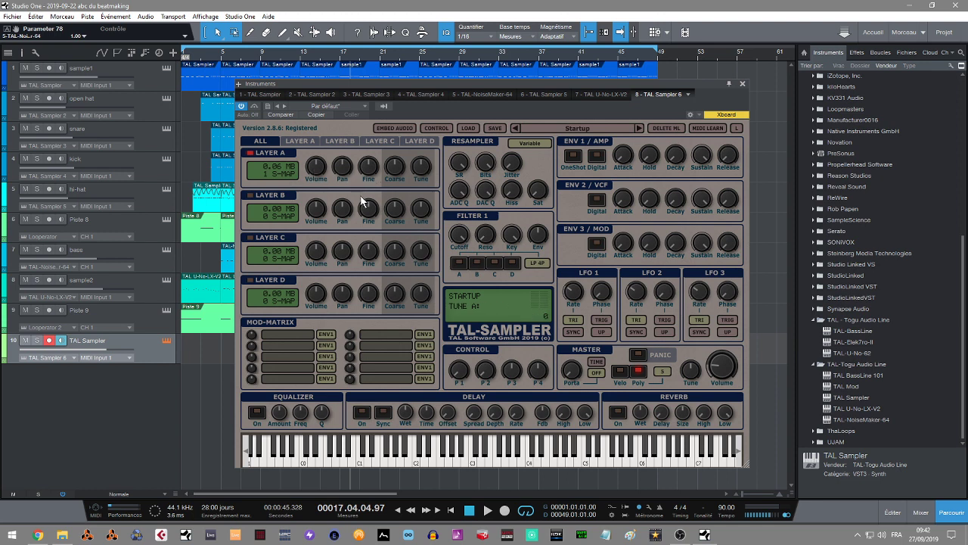
# Step: View Layers A to D in turn, and examine the stretch mode options of Layer A
pyautogui.click(307, 140)
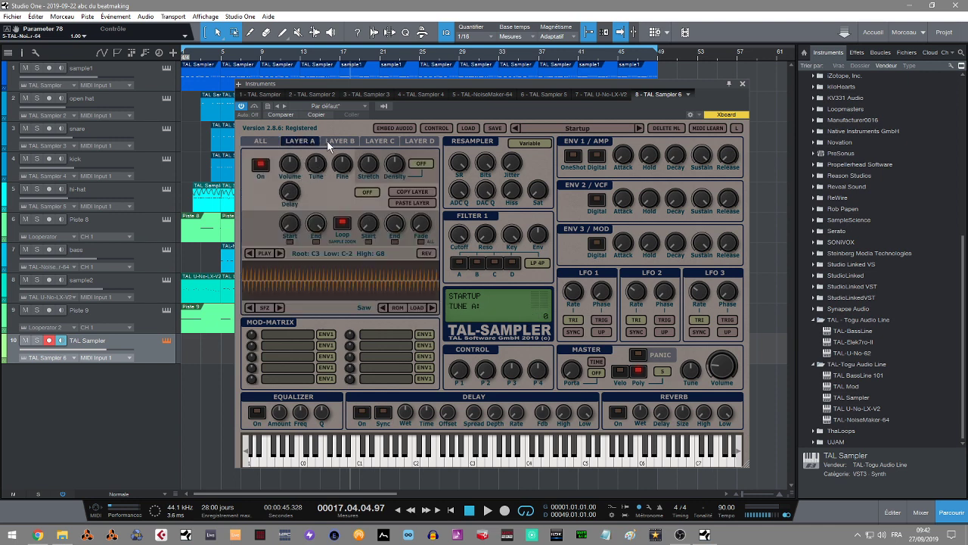
pyautogui.click(332, 143)
pyautogui.click(379, 142)
pyautogui.click(422, 143)
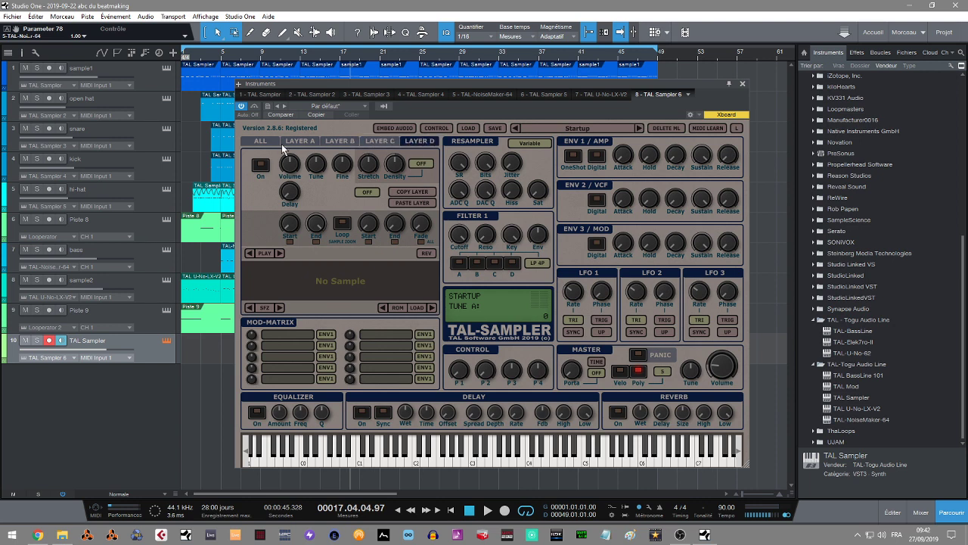
pyautogui.click(295, 141)
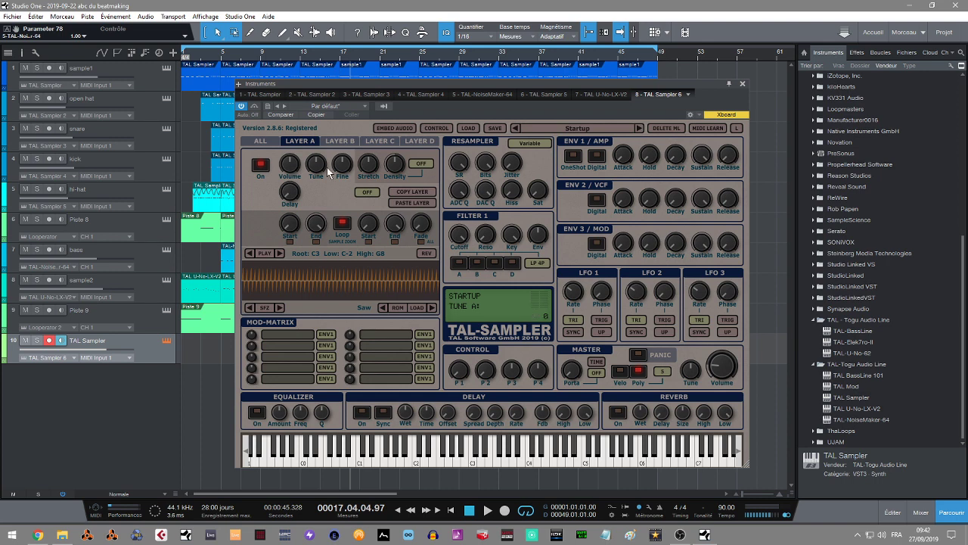
pyautogui.click(422, 164)
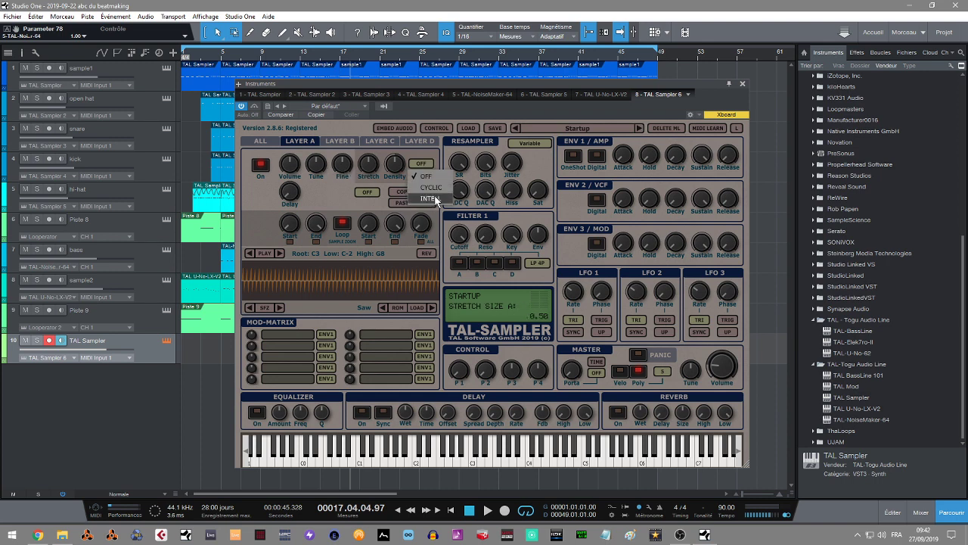
pyautogui.click(424, 152)
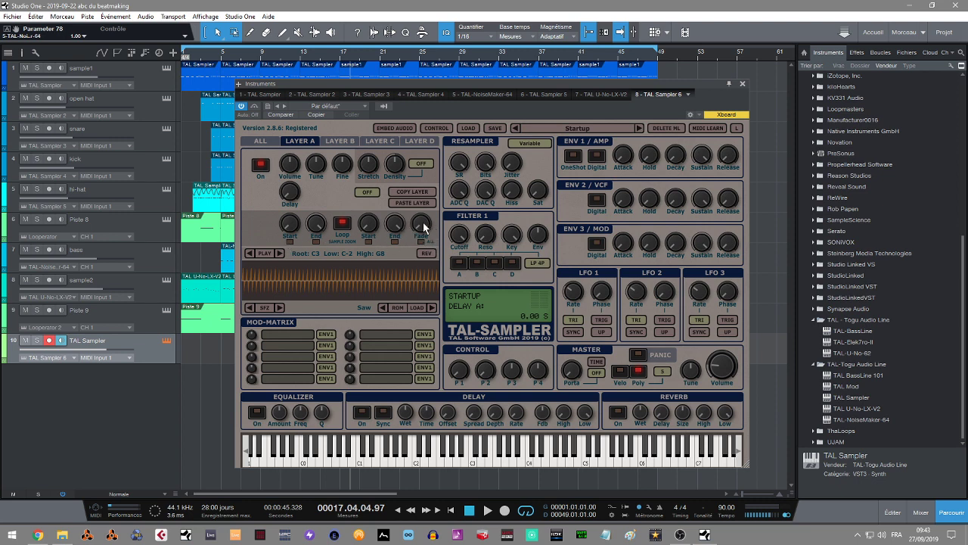
# Step: Delete Layer A's Saw mapping and map the looperman file "travis-scott-or-lofi-loop-part-2" from the file explorer onto key B2
pyautogui.click(354, 285)
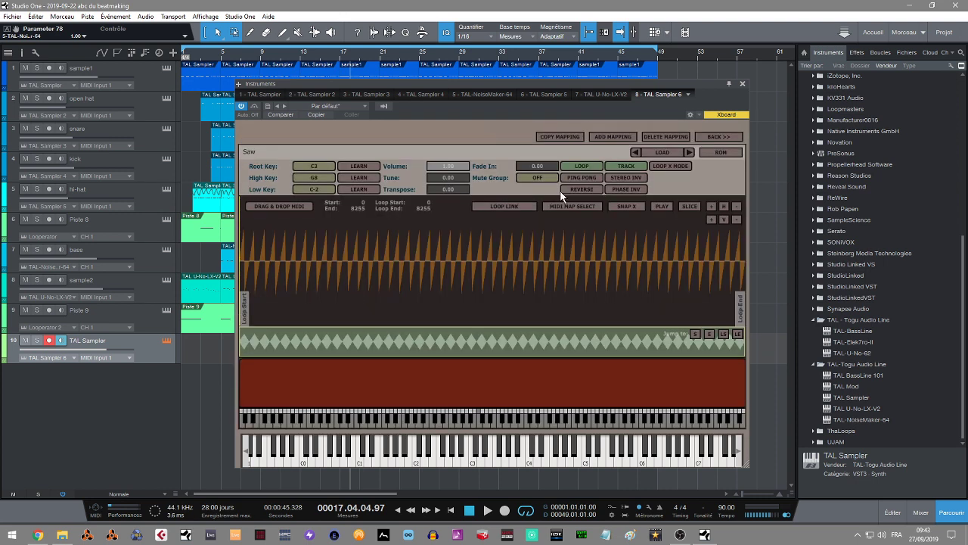
pyautogui.click(663, 136)
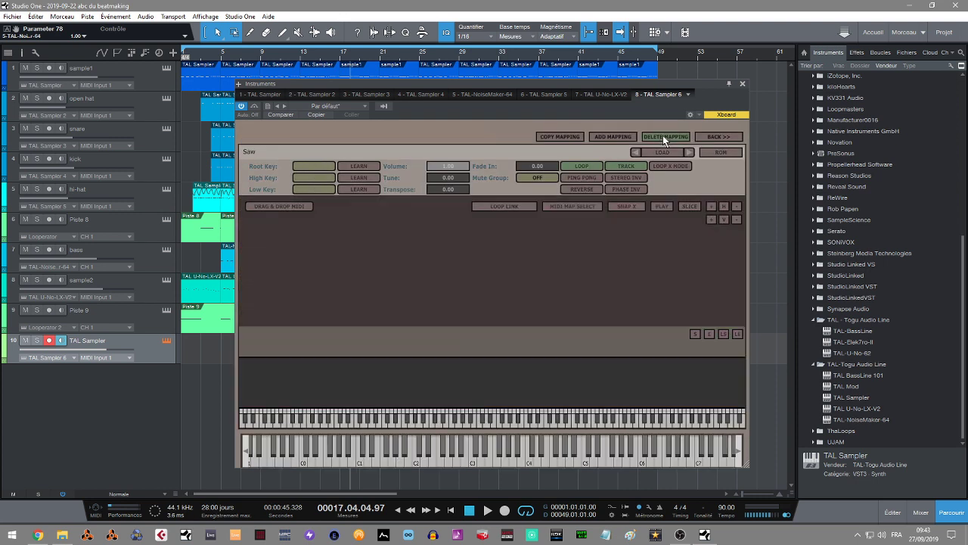
pyautogui.click(62, 535)
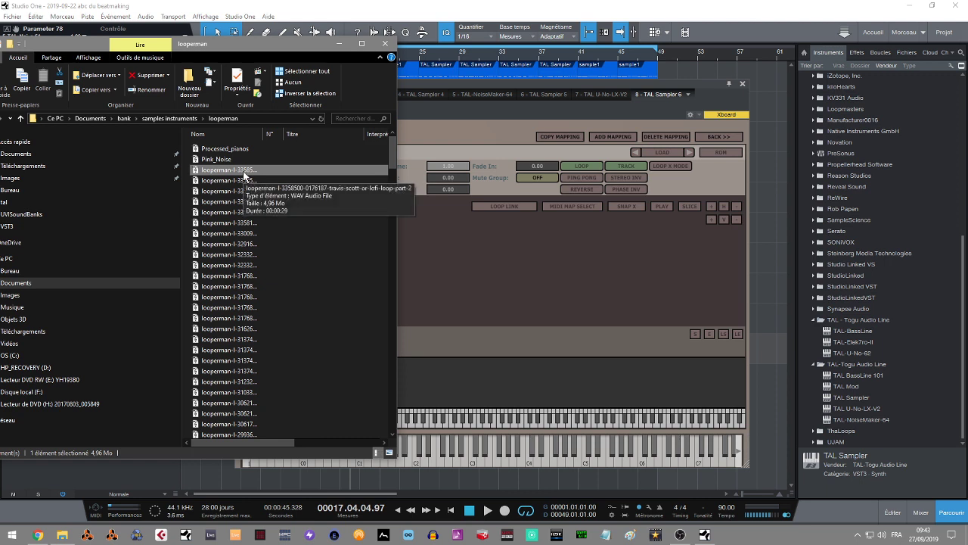
pyautogui.moveTo(234, 171); pyautogui.dragTo(476, 403)
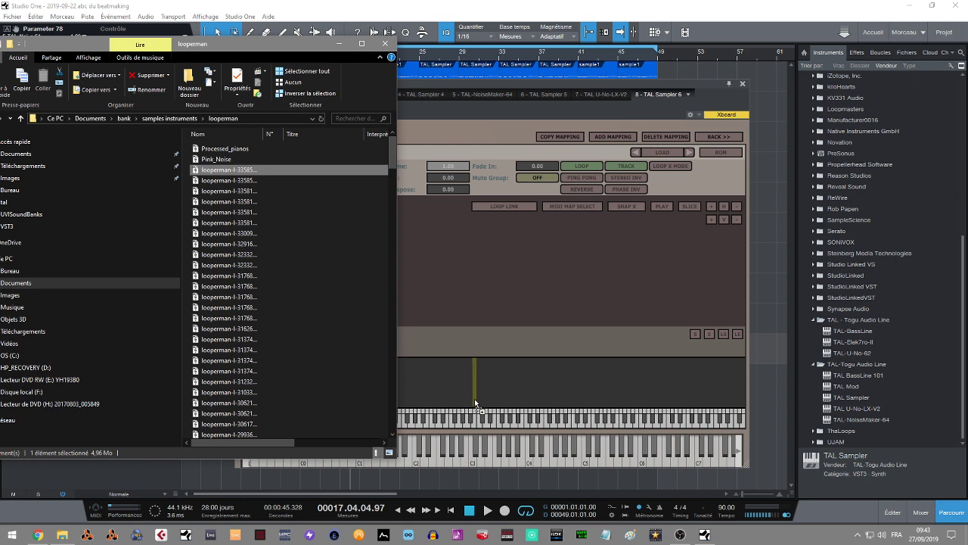
pyautogui.click(475, 403)
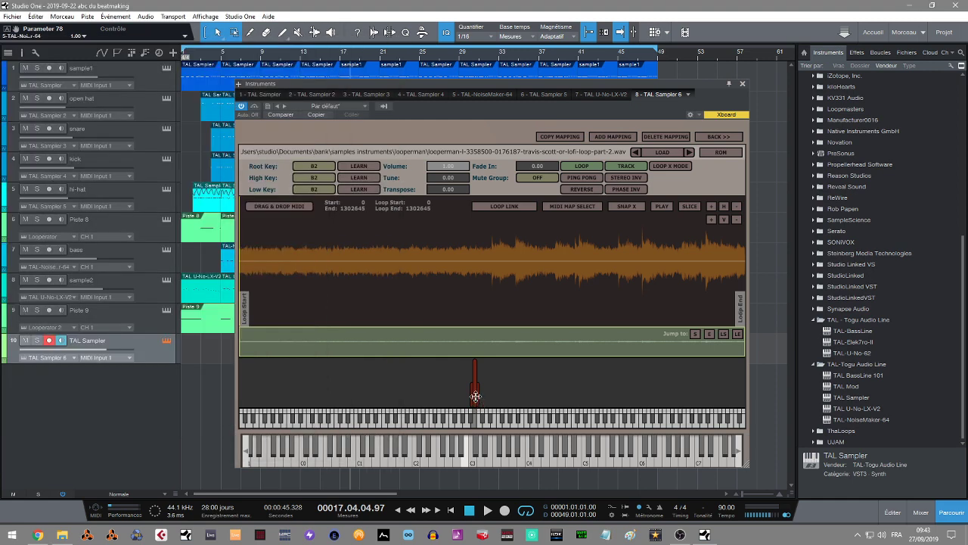
# Step: Move the loop's mapping to key C3 and set the sampler's main volume to 12%
pyautogui.moveTo(475, 396); pyautogui.dragTo(484, 402)
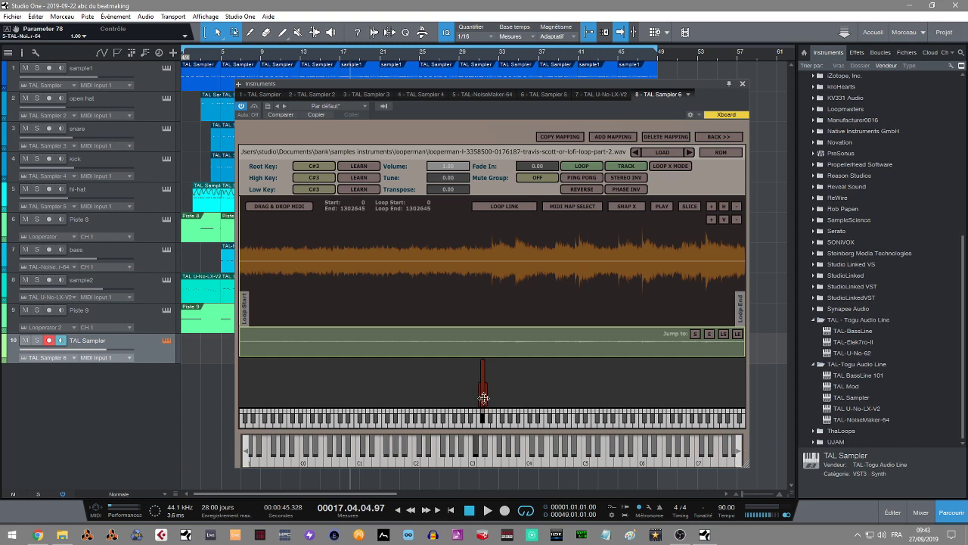
pyautogui.moveTo(482, 402); pyautogui.dragTo(476, 403)
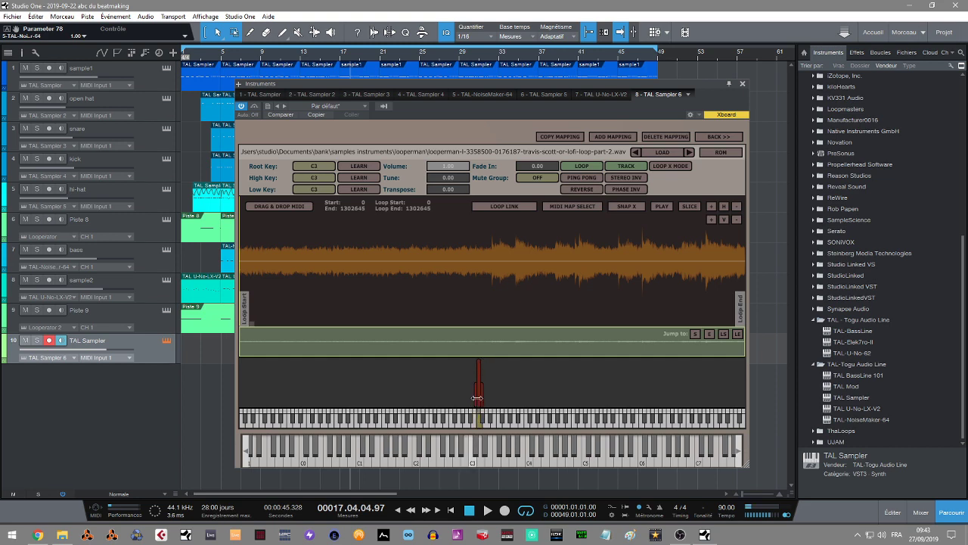
pyautogui.click(718, 136)
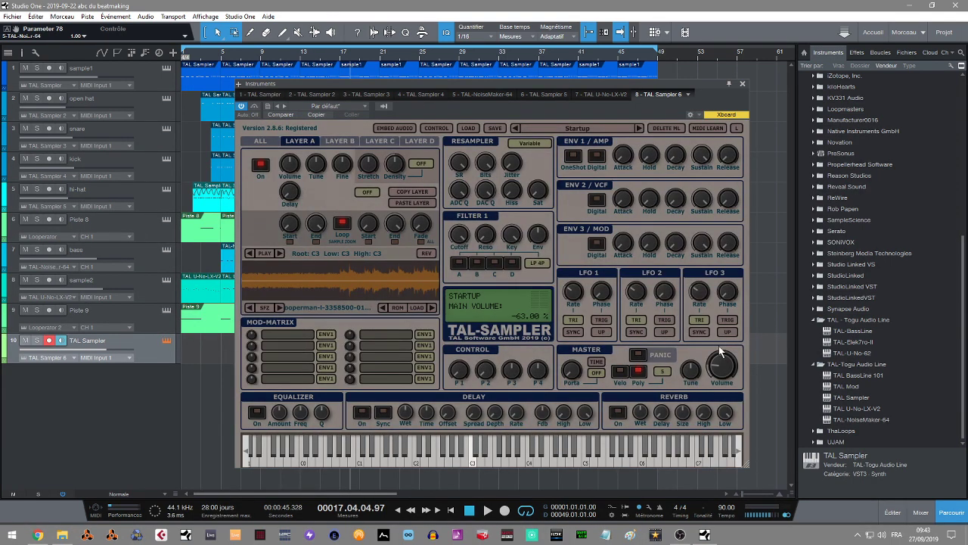
pyautogui.moveTo(720, 349); pyautogui.dragTo(717, 335)
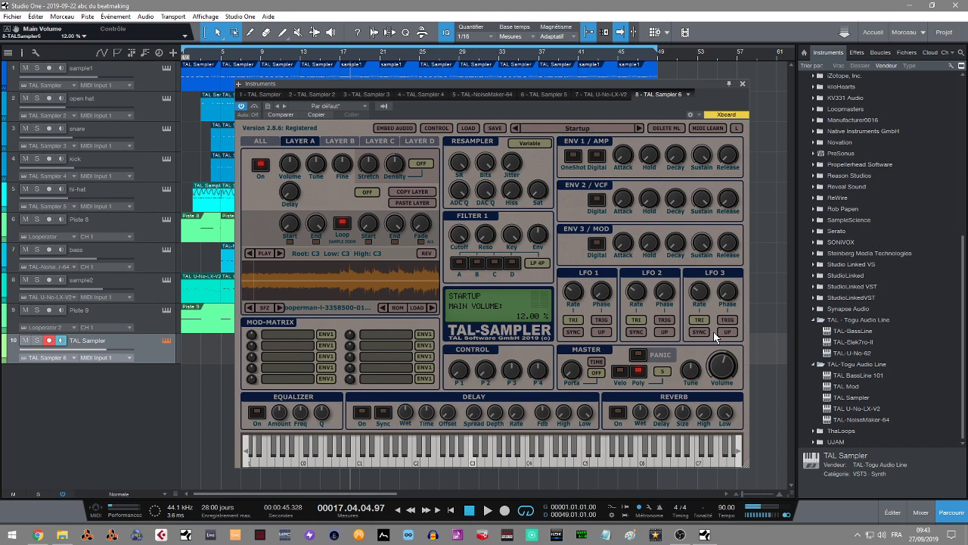
# Step: Reopen Layer A's sample editor, try out the sample's Tune value and switch looping off
pyautogui.click(327, 278)
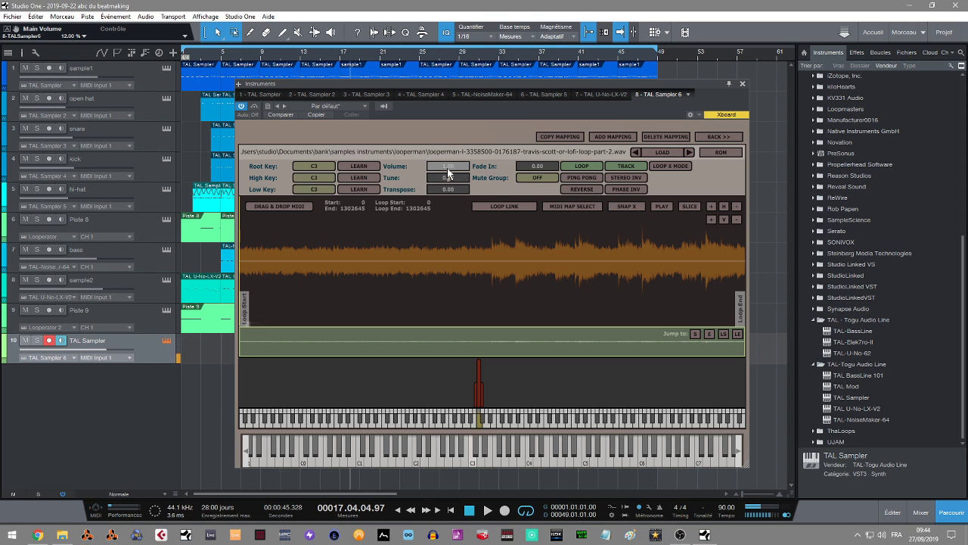
pyautogui.moveTo(447, 177); pyautogui.dragTo(476, 202)
pyautogui.moveTo(479, 134); pyautogui.dragTo(473, 185)
pyautogui.click(580, 167)
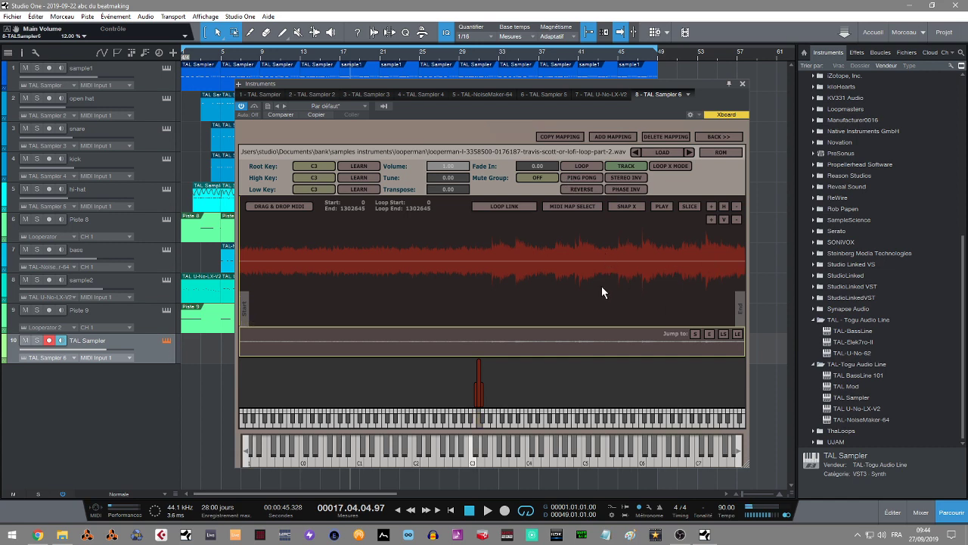
# Step: Return to the sampler's main view and raise the ENV 1 / AMP release to 0.75
pyautogui.click(715, 137)
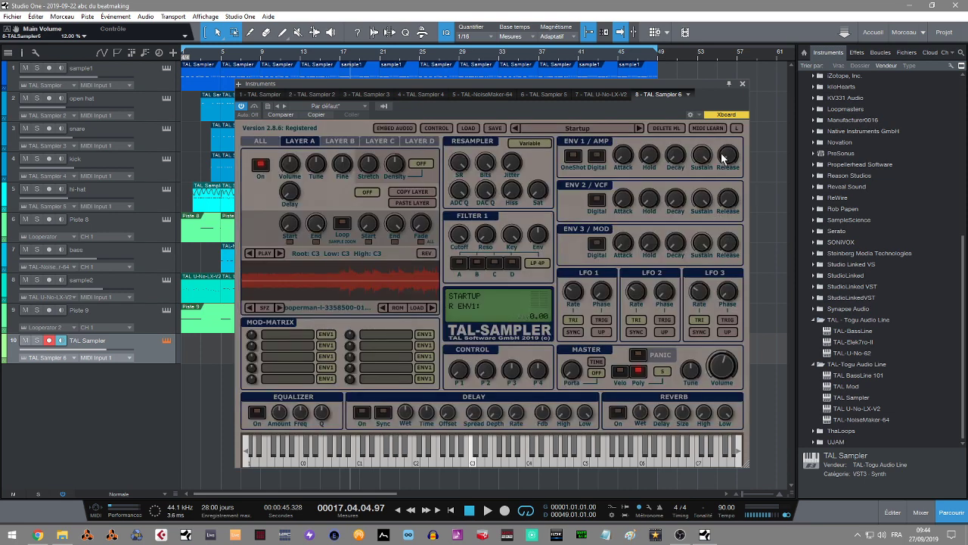
pyautogui.click(723, 156)
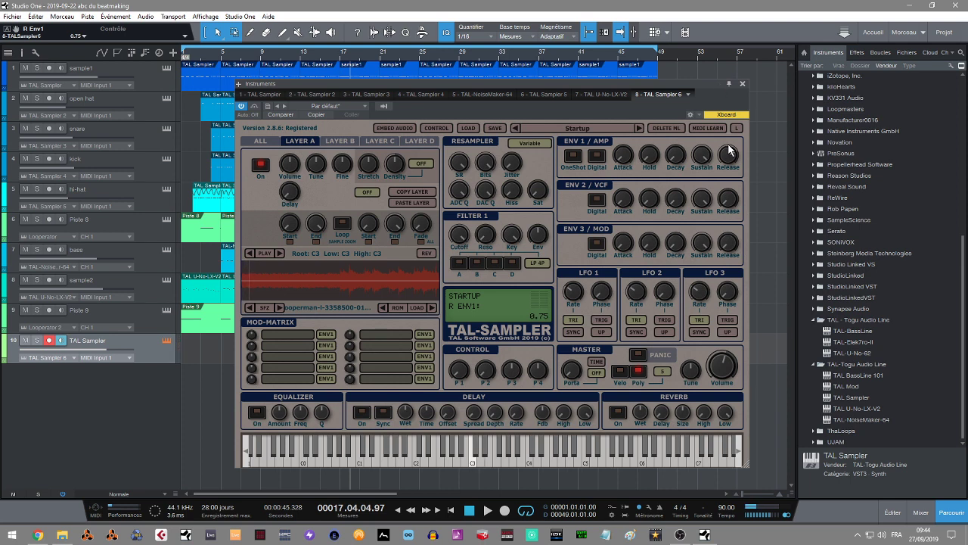
pyautogui.moveTo(728, 156); pyautogui.dragTo(730, 151)
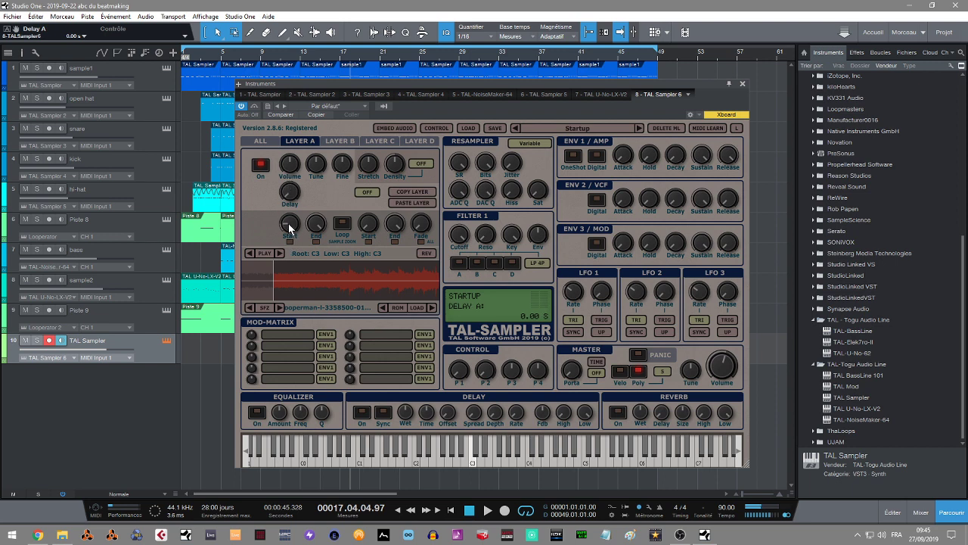
# Step: Limit the sampler to 1 voice and switch Poly mode off
pyautogui.click(662, 373)
pyautogui.click(673, 386)
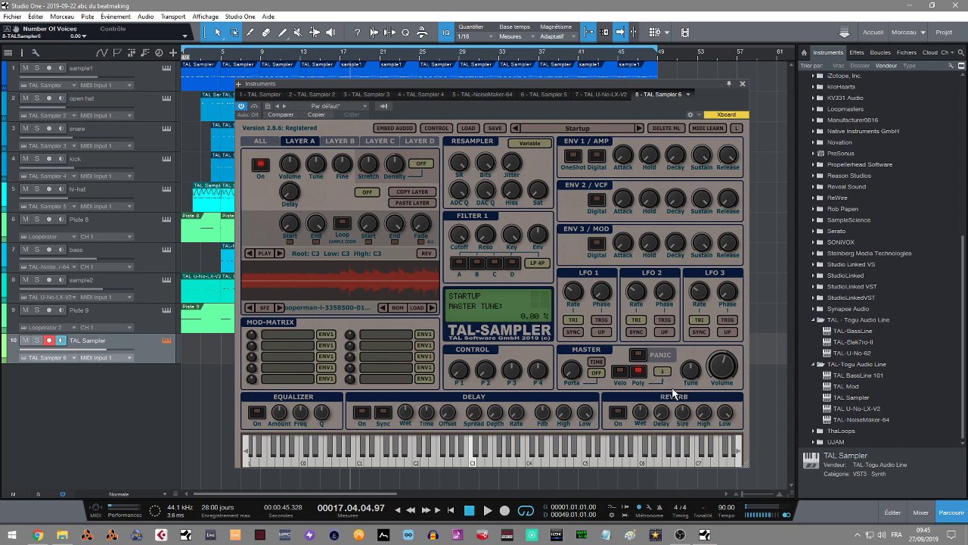
pyautogui.click(637, 373)
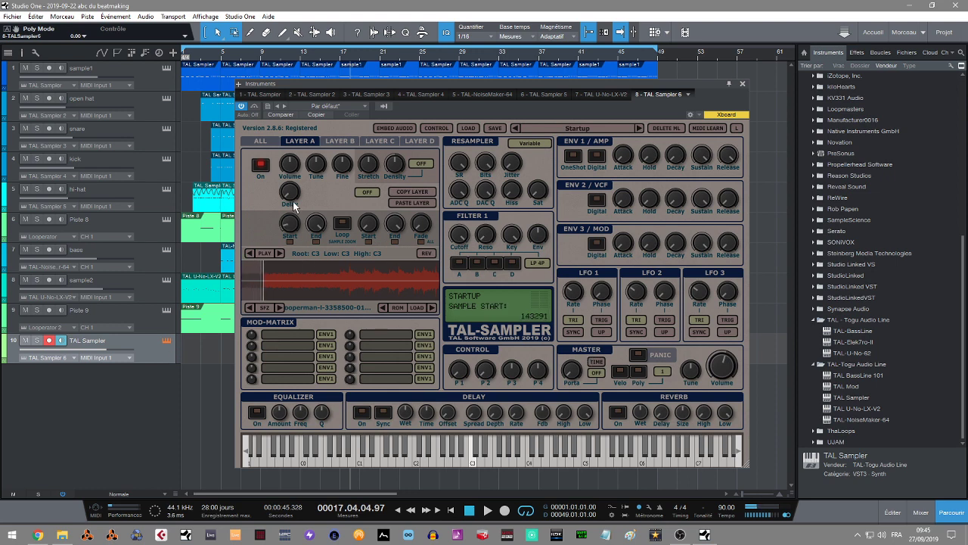
# Step: Trim Layer A's sample to a short region, with its start at 387537 and its end at 517800
pyautogui.moveTo(290, 222); pyautogui.dragTo(290, 196)
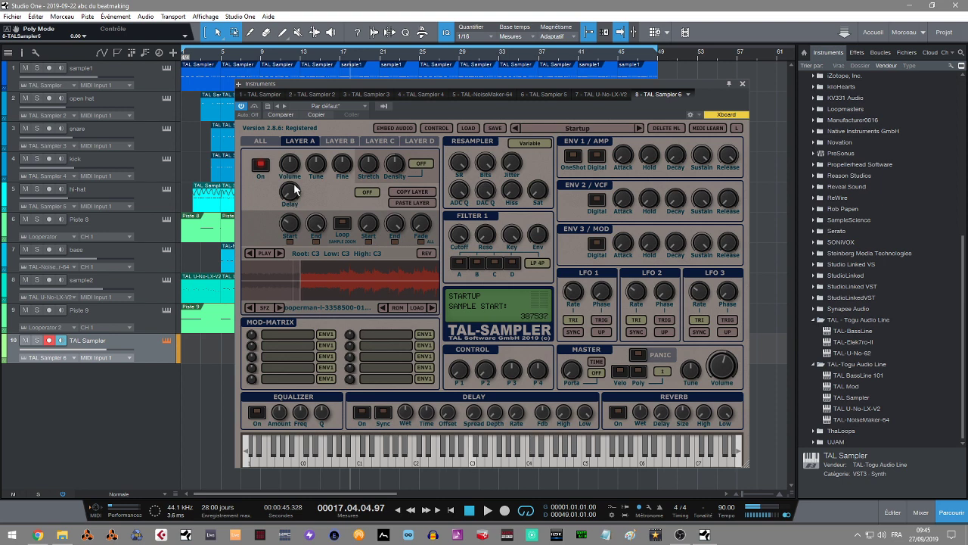
pyautogui.moveTo(315, 223)
pyautogui.mouseDown()
pyautogui.moveTo(307, 357)
pyautogui.moveTo(311, 345)
pyautogui.mouseUp()
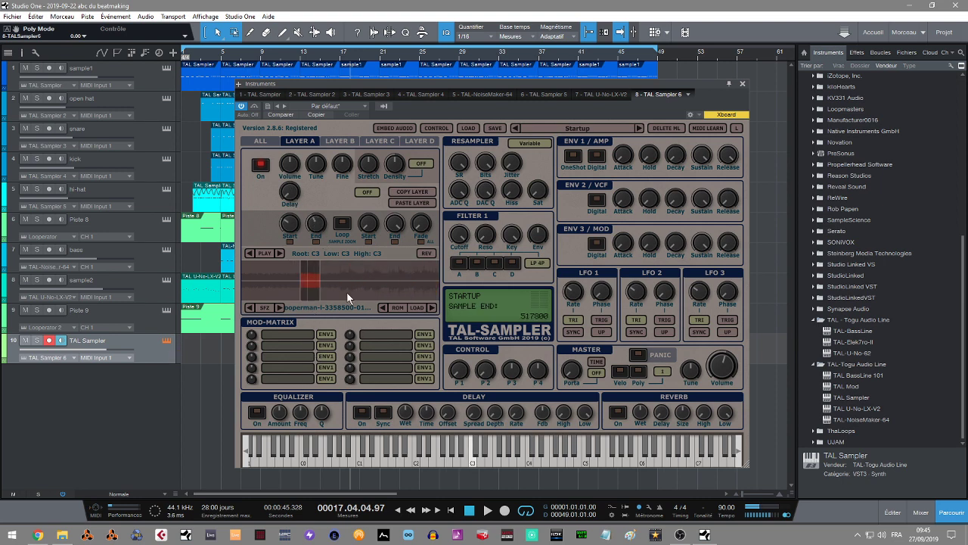
# Step: Enable looping on Layer A and narrow the loop inside the trimmed region, with the loop end at 508031
pyautogui.click(342, 222)
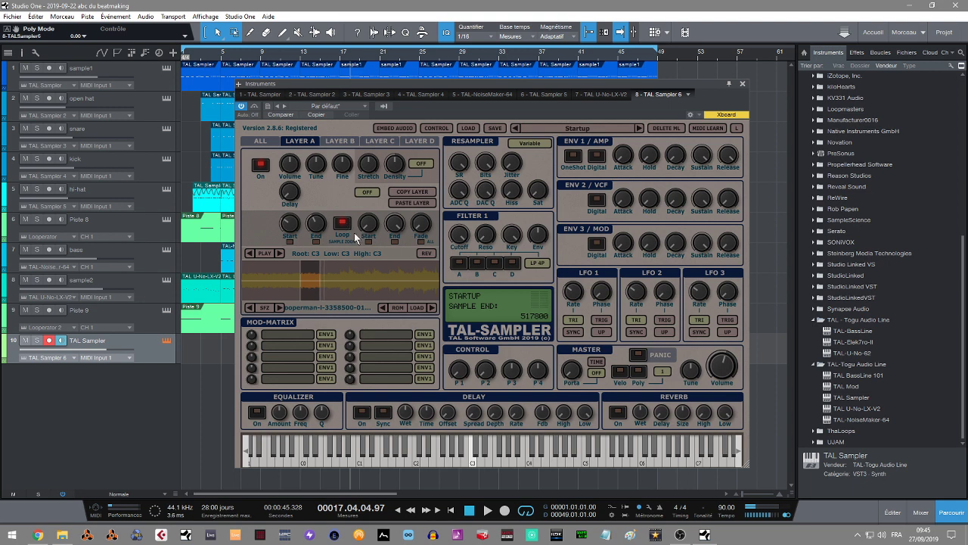
pyautogui.moveTo(366, 227); pyautogui.dragTo(373, 164)
pyautogui.moveTo(394, 224); pyautogui.dragTo(372, 347)
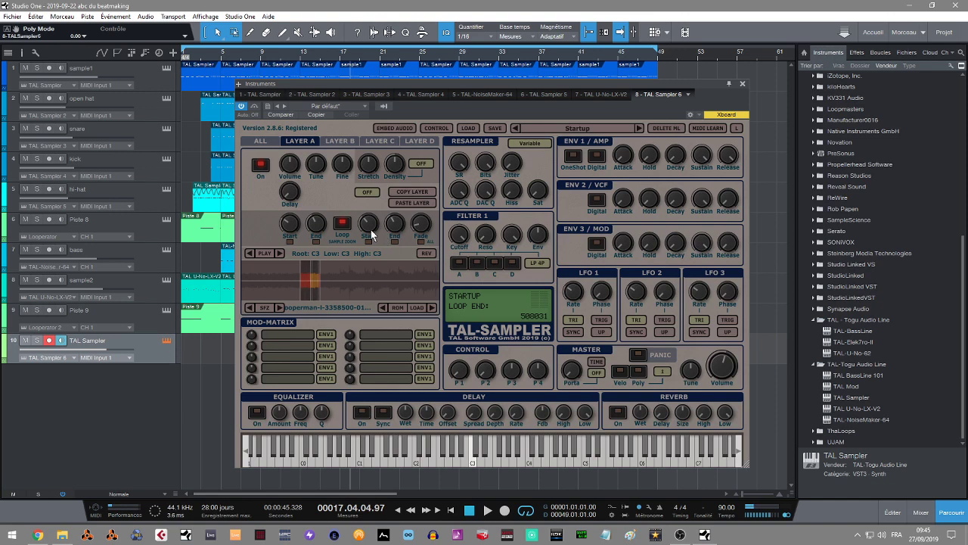
# Step: Switch Layer A's looping off again and set the sample start back to 0
pyautogui.click(343, 226)
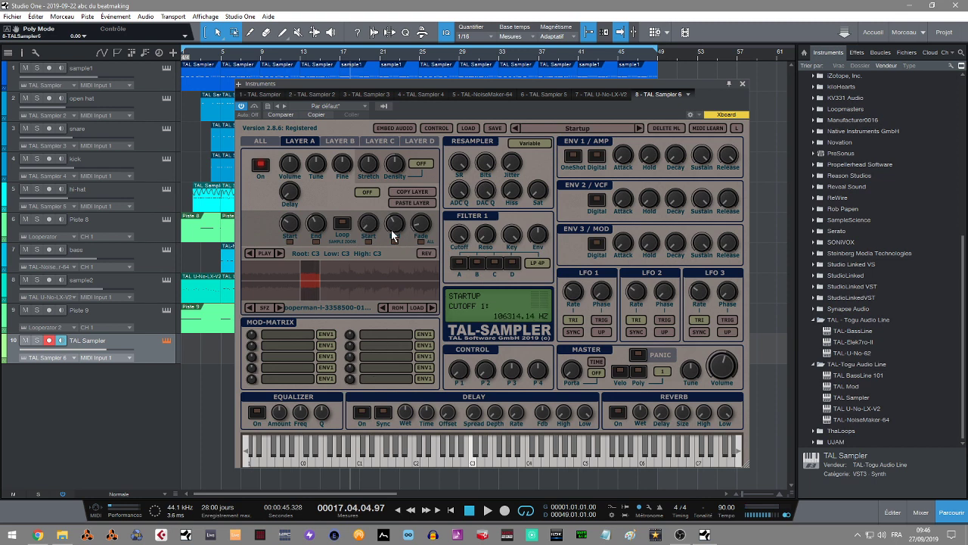
pyautogui.moveTo(391, 229); pyautogui.dragTo(404, 4)
pyautogui.moveTo(292, 208); pyautogui.dragTo(322, 266)
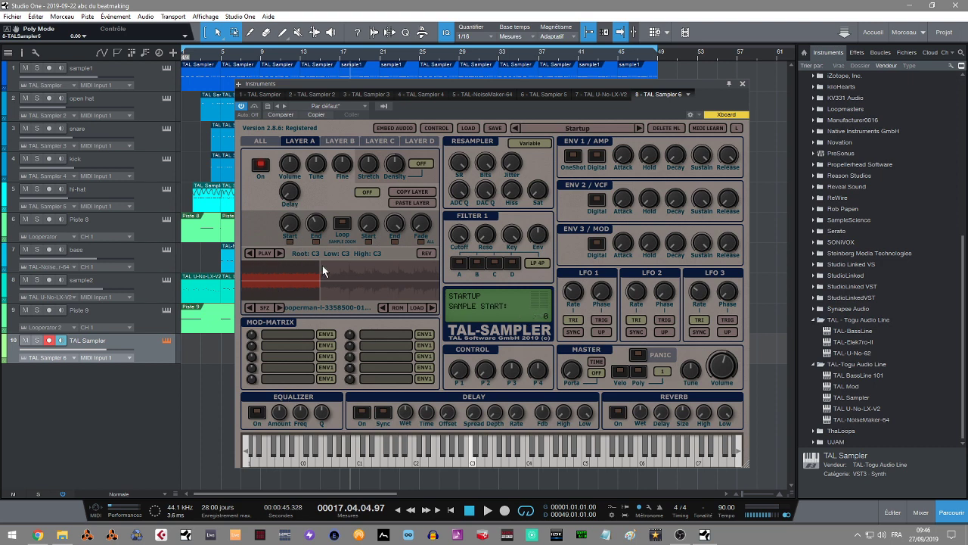
# Step: Restore Layer A's sample end to 1302645, then enable MIDI map select in the sample mapping editor
pyautogui.moveTo(318, 225); pyautogui.dragTo(348, 36)
pyautogui.click(341, 289)
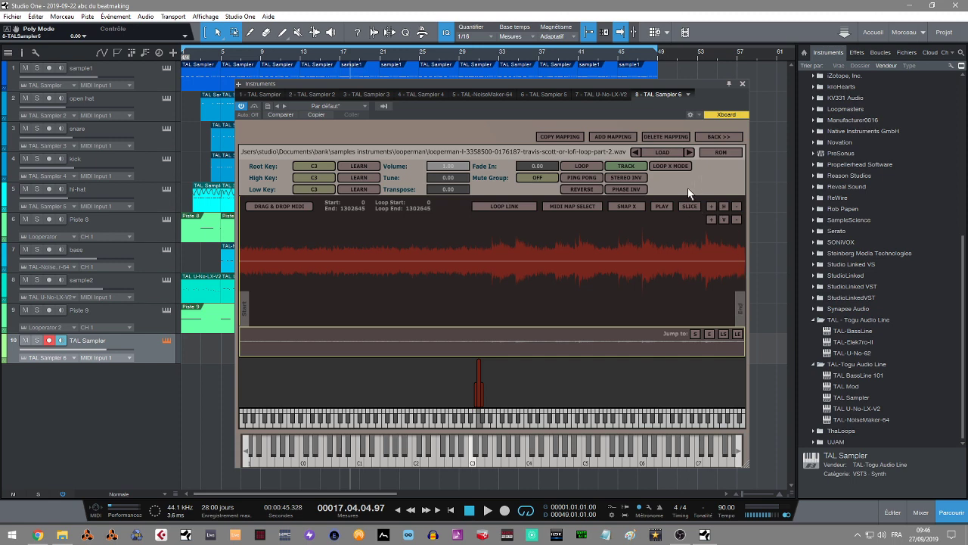
pyautogui.click(571, 206)
# Step: Slice the sample at successive points from 71360 onward, mapping the slices to consecutive keys up from C3, and return to the main page
pyautogui.click(266, 271)
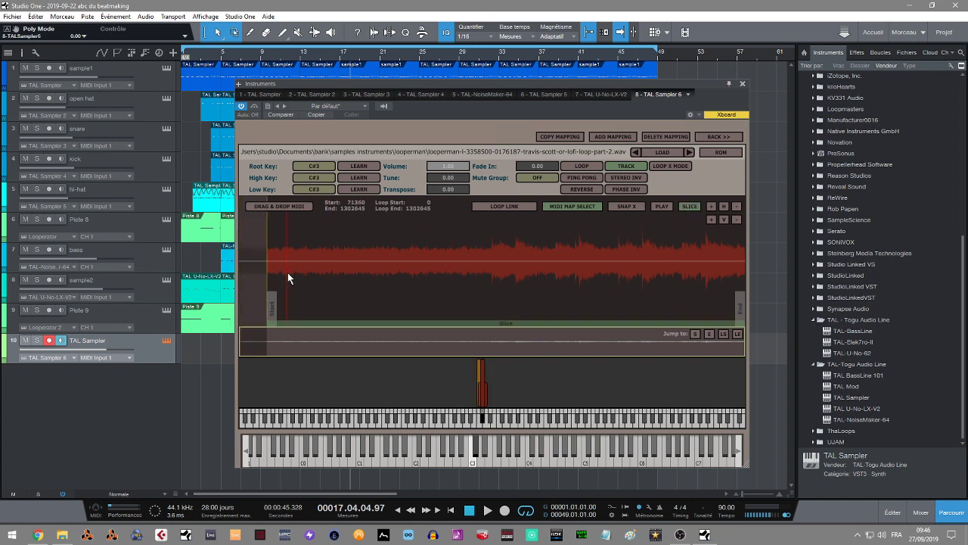
pyautogui.click(289, 272)
pyautogui.click(326, 272)
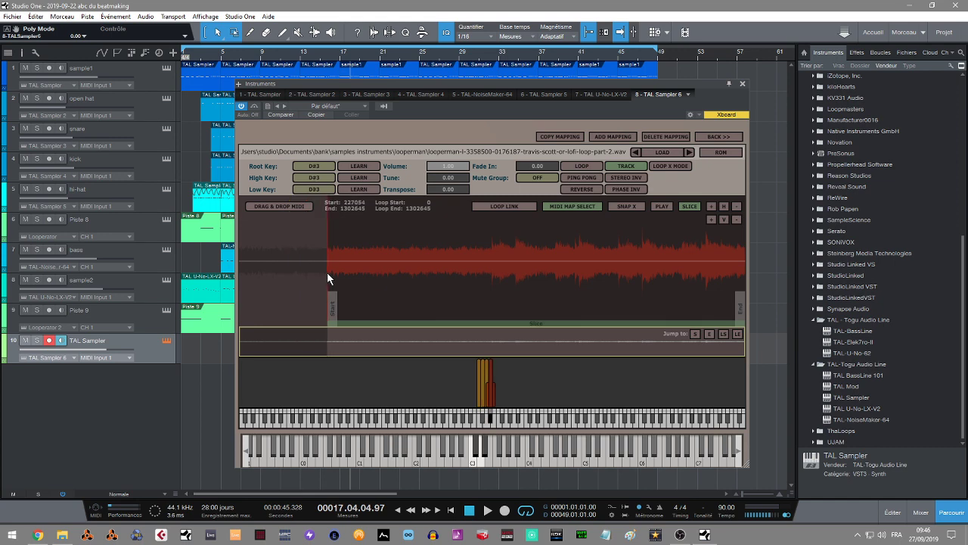
pyautogui.click(373, 274)
pyautogui.click(411, 277)
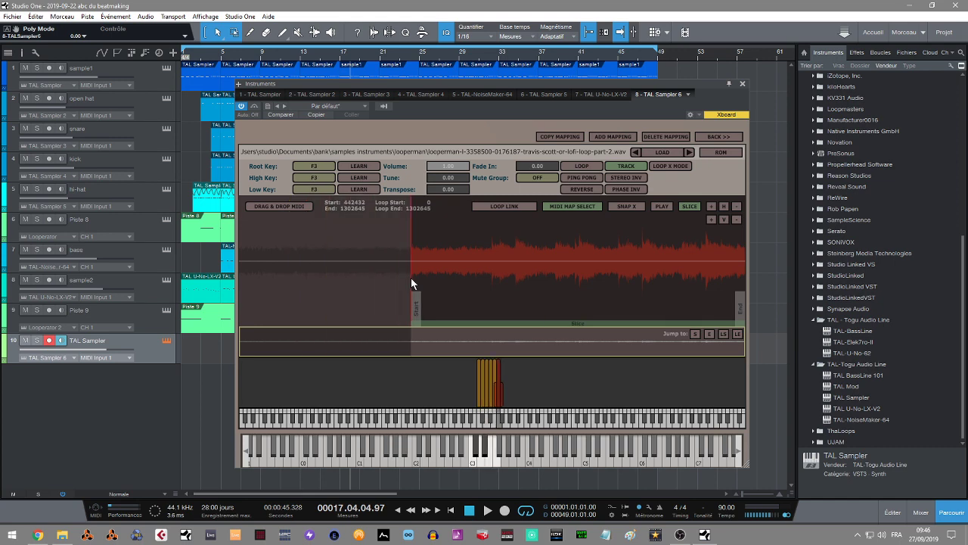
pyautogui.click(491, 276)
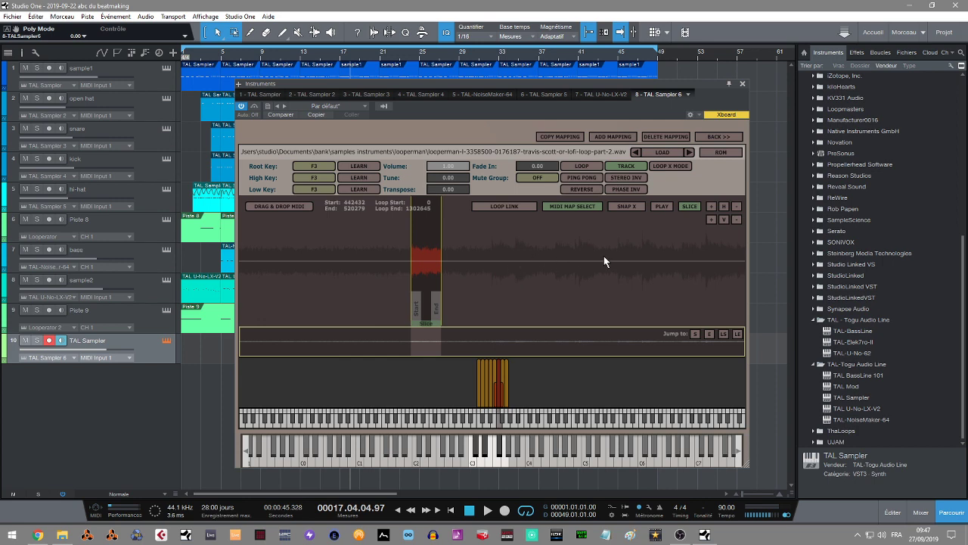
pyautogui.click(722, 145)
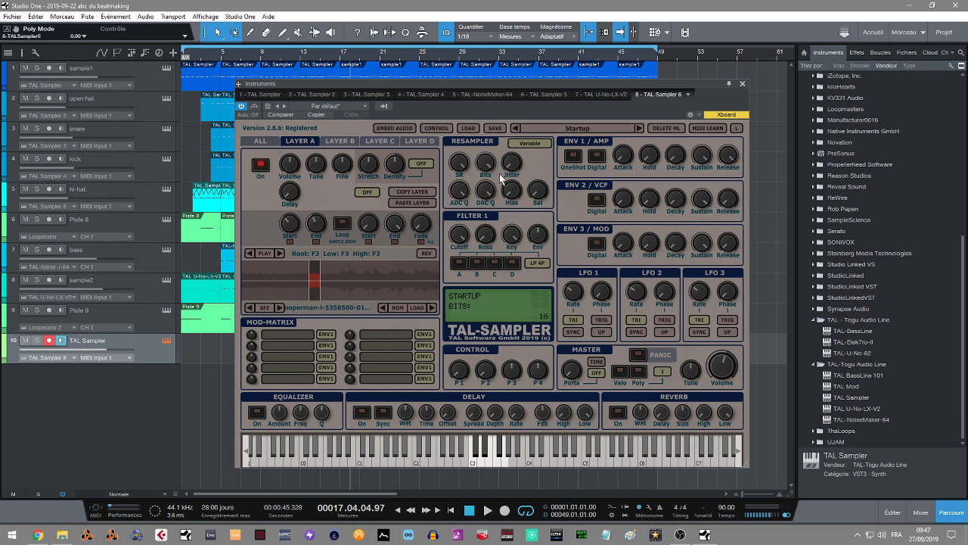
# Step: Switch the resampler to AM6070, set jitter to 0.57, saturation to 0.65 and hiss to 0.37, and adjust ADC Q and DAC Q
pyautogui.click(529, 144)
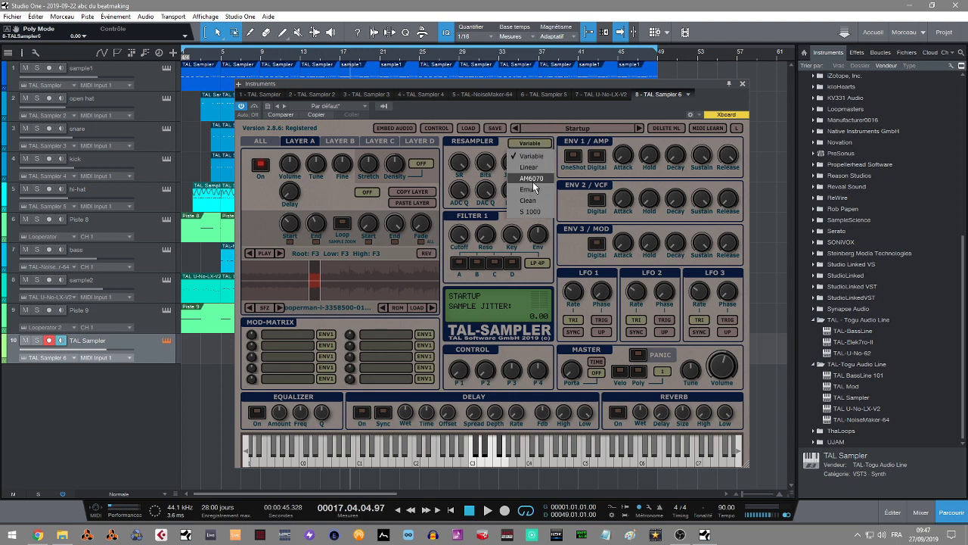
pyautogui.click(532, 180)
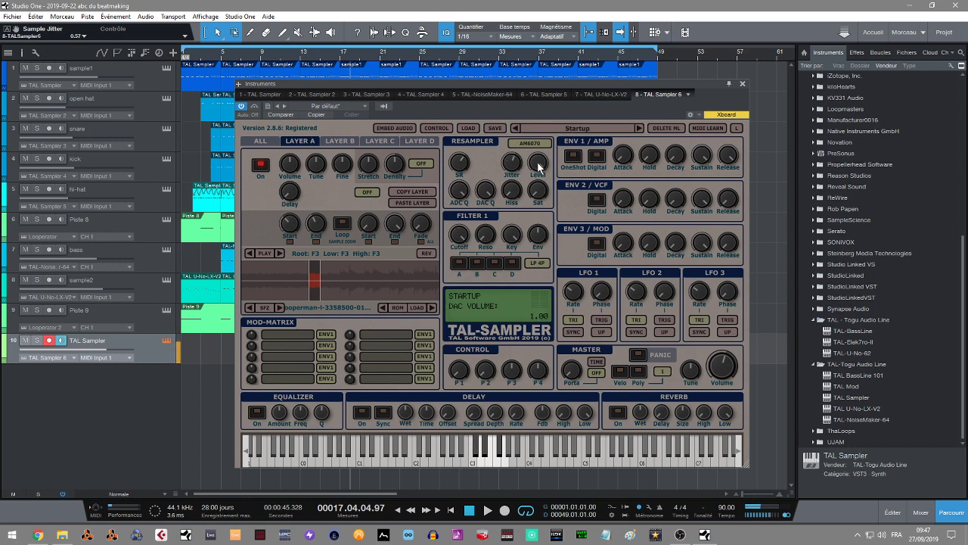
pyautogui.moveTo(542, 171); pyautogui.dragTo(532, 124)
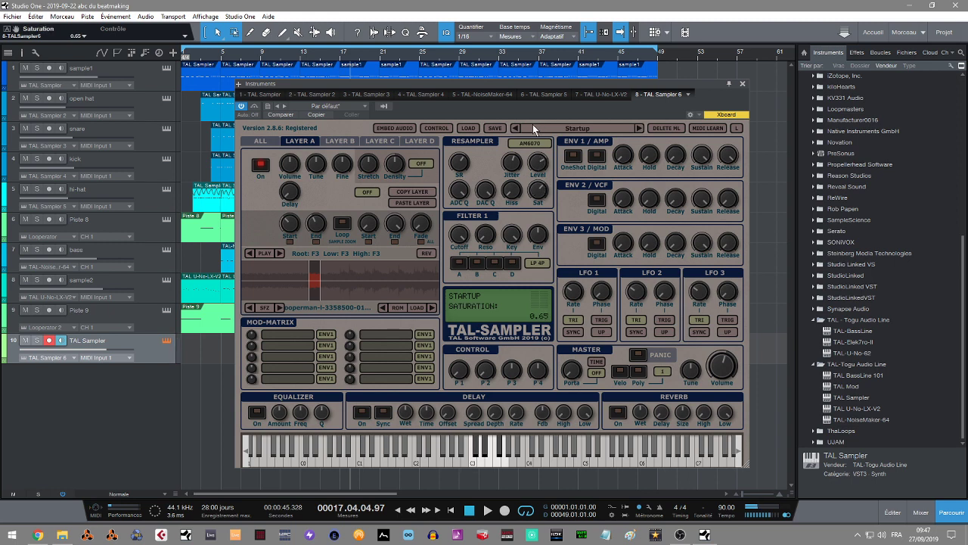
pyautogui.click(458, 192)
pyautogui.moveTo(458, 194); pyautogui.dragTo(467, 239)
pyautogui.moveTo(489, 190); pyautogui.dragTo(510, 161)
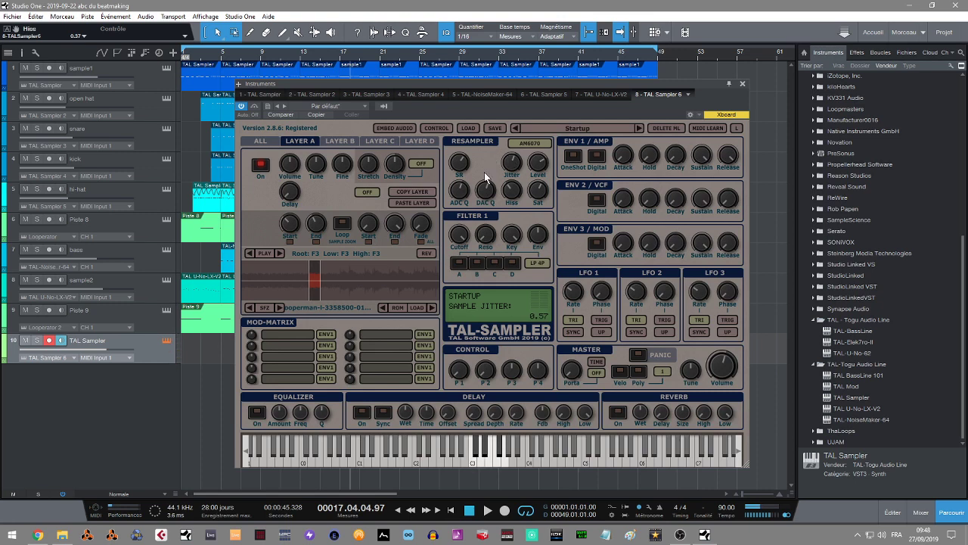
# Step: Enable Filter 1 for Layer A, keep the LP 4P type, and adjust its cutoff and resonance
pyautogui.moveTo(470, 236)
pyautogui.click(458, 265)
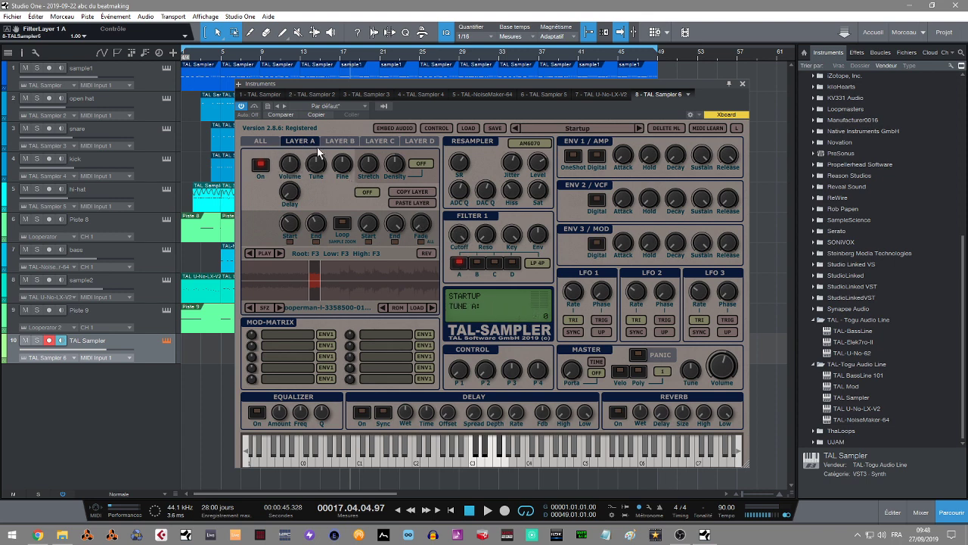
pyautogui.click(537, 263)
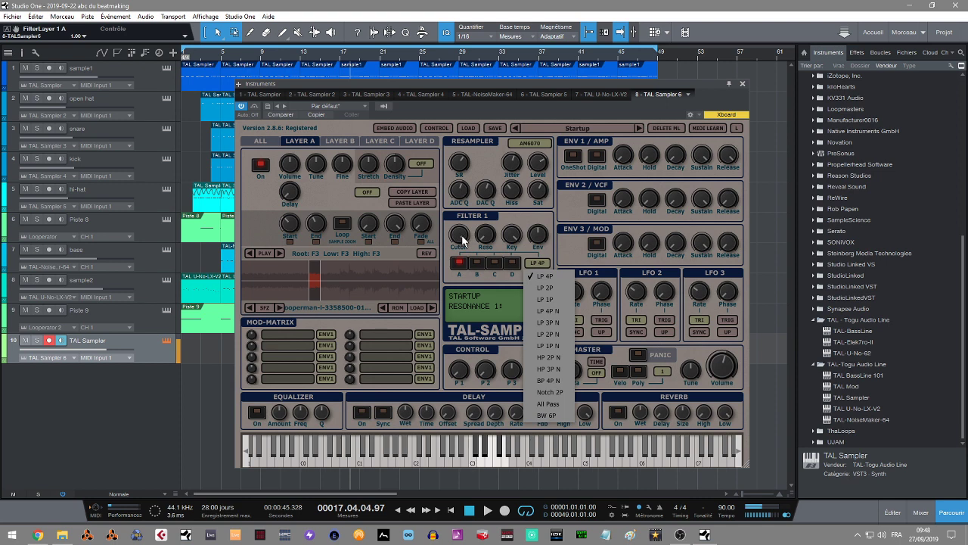
pyautogui.moveTo(460, 235); pyautogui.dragTo(496, 275)
pyautogui.moveTo(481, 237); pyautogui.dragTo(481, 189)
pyautogui.moveTo(482, 189)
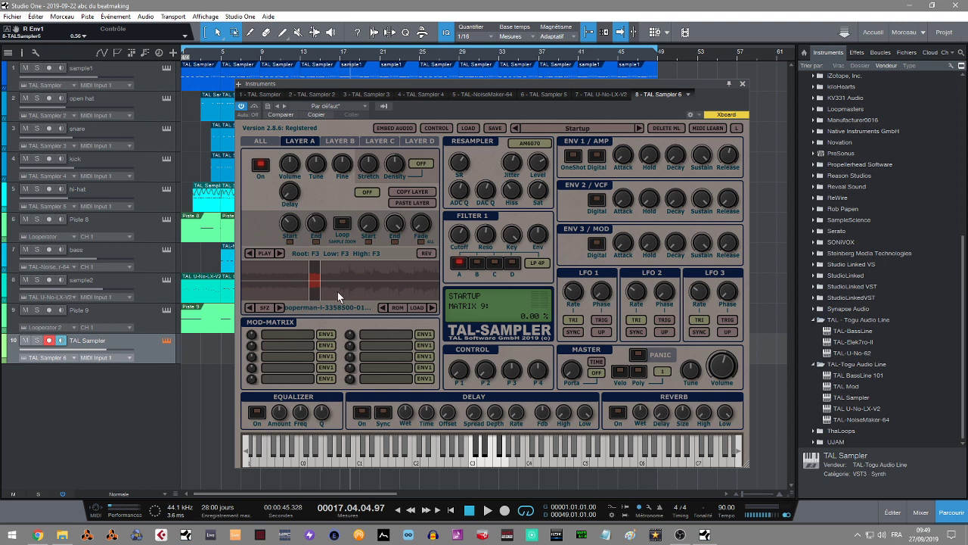
# Step: Assign Filter 1's cutoff to the first mod-matrix slot with LFO1 as the modulation source
pyautogui.click(297, 334)
pyautogui.click(454, 238)
pyautogui.moveTo(461, 237)
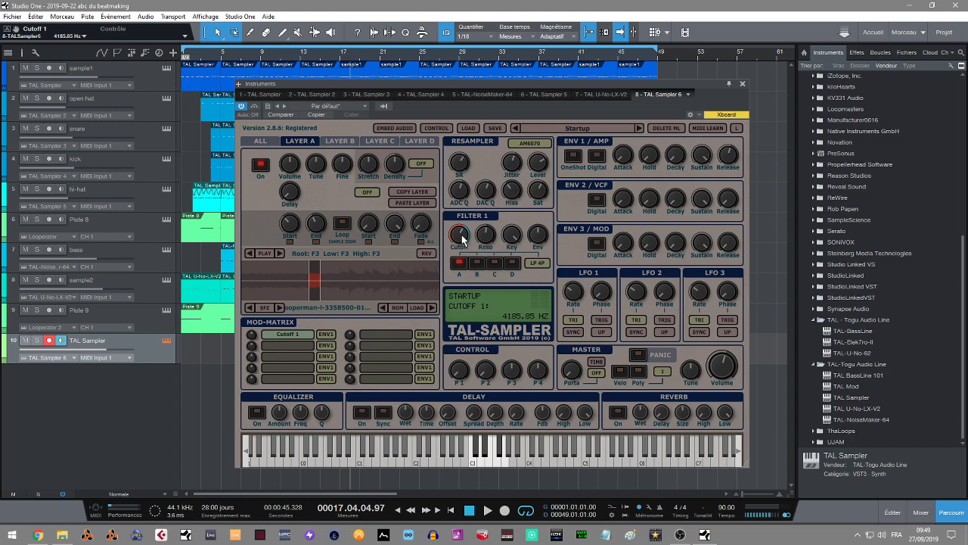
pyautogui.click(327, 334)
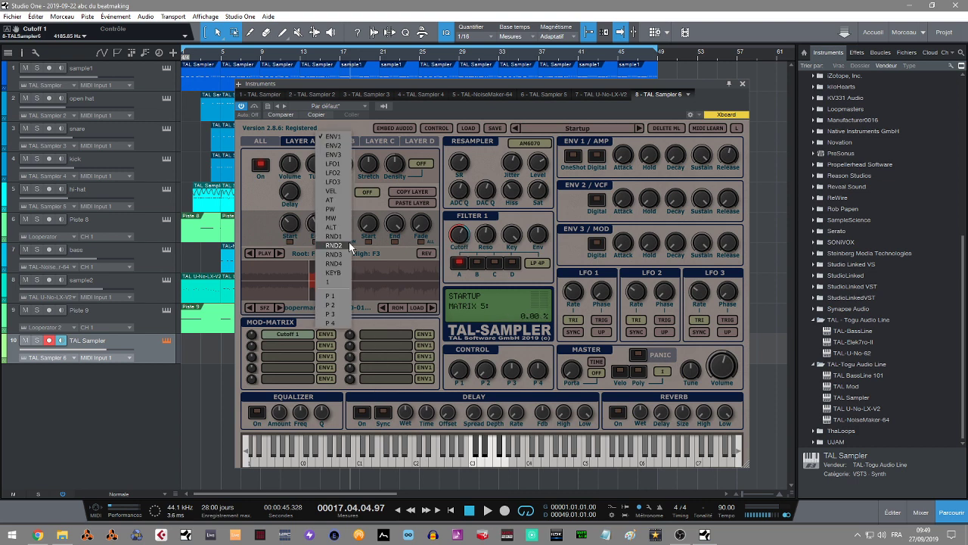
pyautogui.click(348, 165)
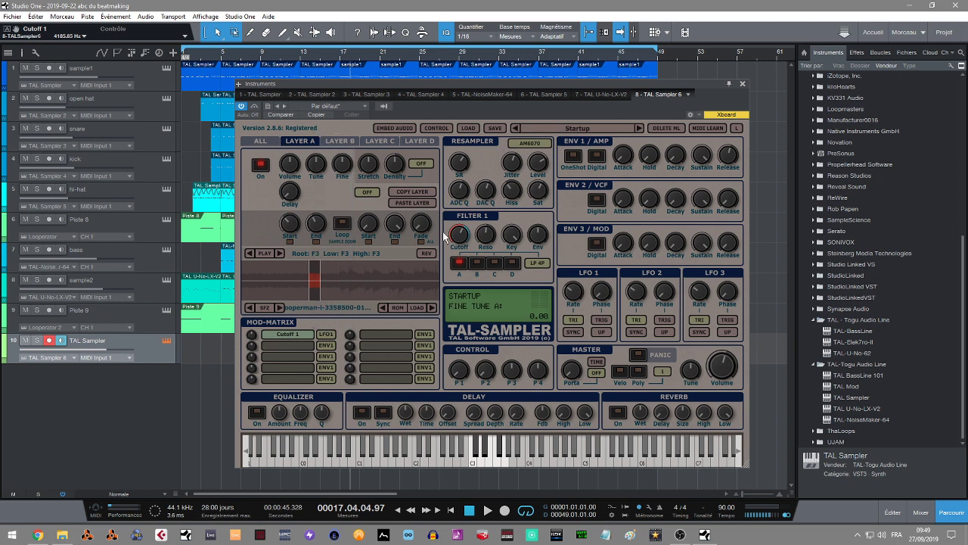
# Step: Turn on sync for LFO 1, adjust its rate, and tune the first mod-matrix slot's amount
pyautogui.click(570, 331)
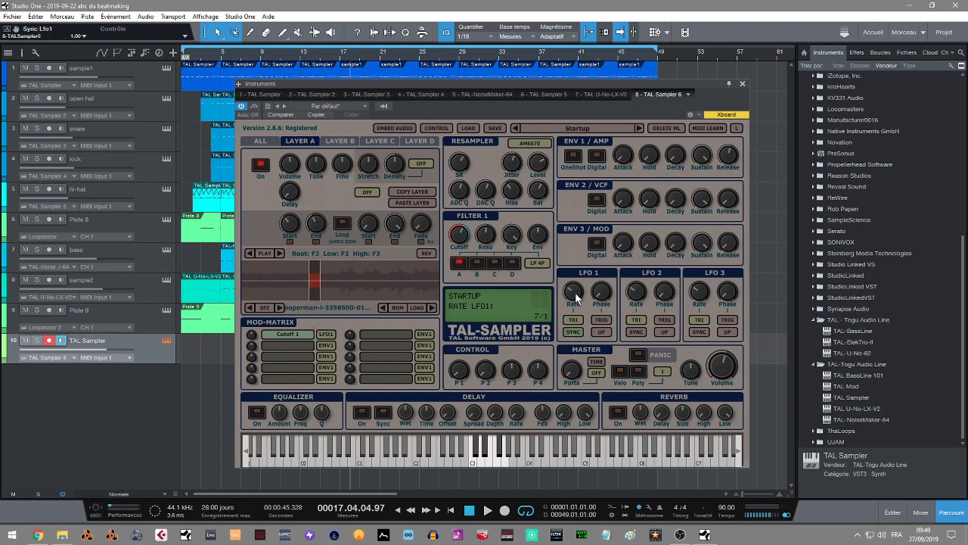
pyautogui.moveTo(574, 297); pyautogui.dragTo(565, 247)
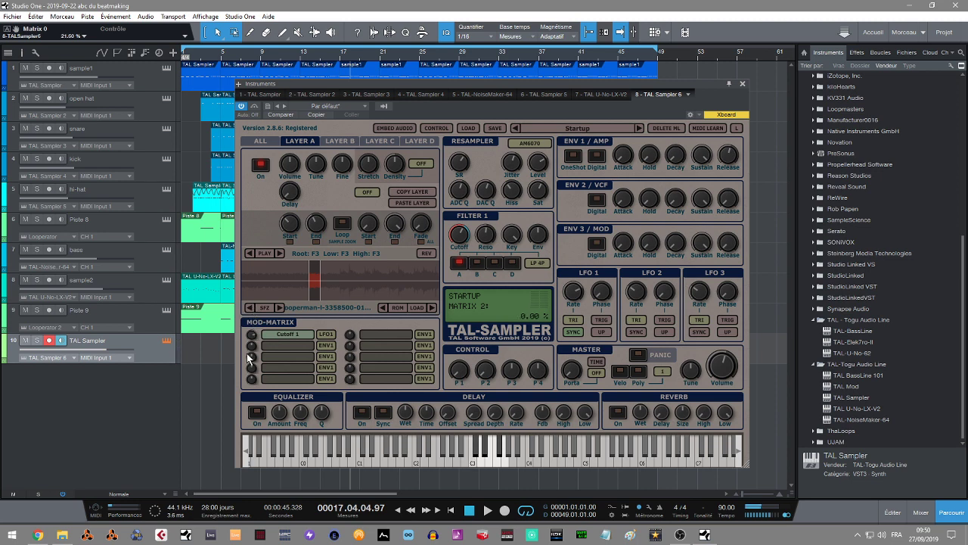
pyautogui.moveTo(251, 339); pyautogui.dragTo(250, 349)
# Step: Set the amp envelope's release to 0.94 and vary the cutoff modulation amount, trying 72.90 %
pyautogui.moveTo(724, 155)
pyautogui.moveTo(724, 155); pyautogui.dragTo(723, 128)
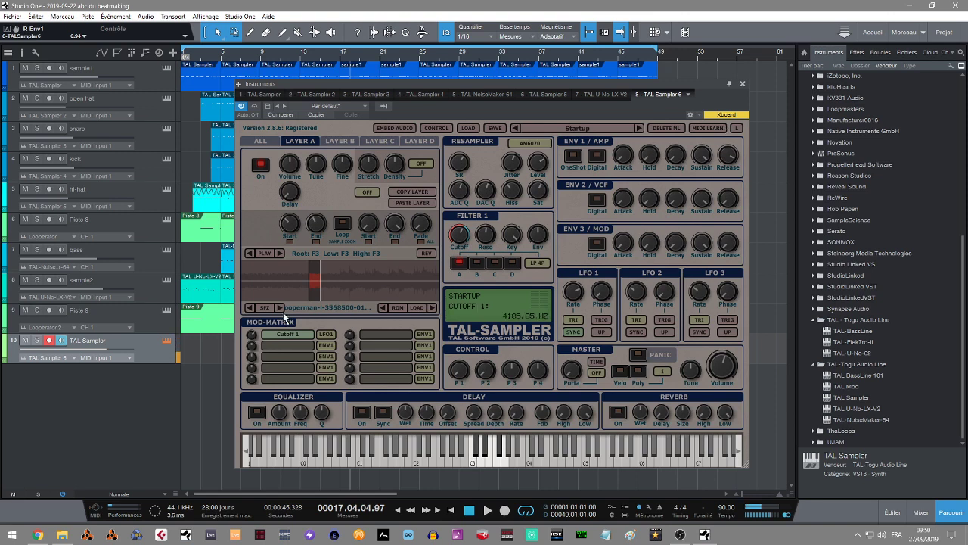
pyautogui.moveTo(249, 337)
pyautogui.moveTo(248, 338); pyautogui.dragTo(257, 311)
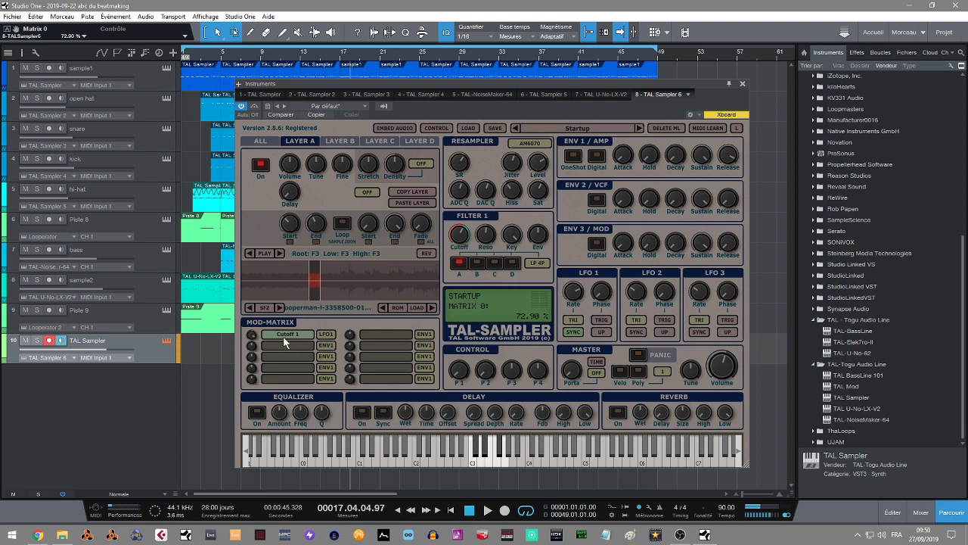
pyautogui.moveTo(252, 334); pyautogui.dragTo(253, 354)
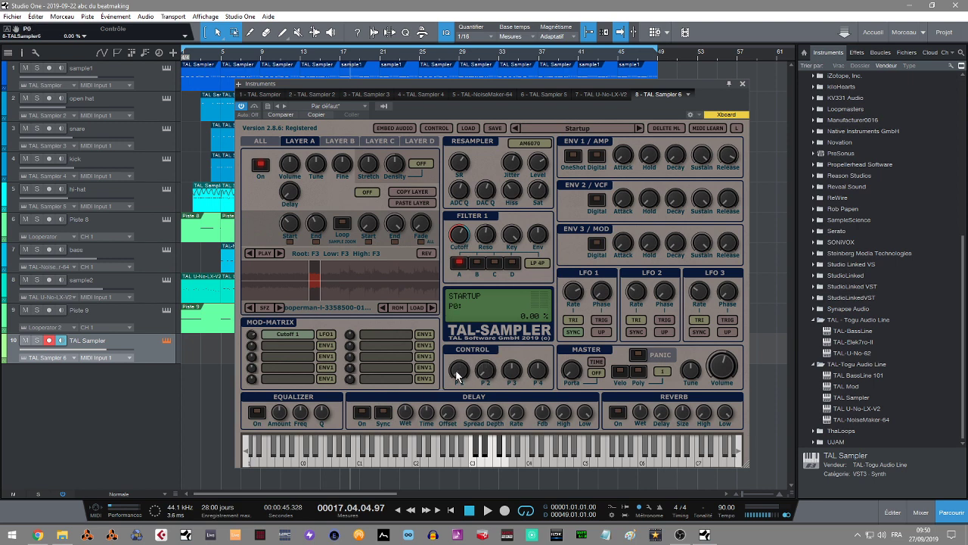
# Step: Examine the P 1 control and the modulation sources available for the first mod-matrix slot
pyautogui.moveTo(457, 370); pyautogui.dragTo(463, 390)
pyautogui.click(325, 334)
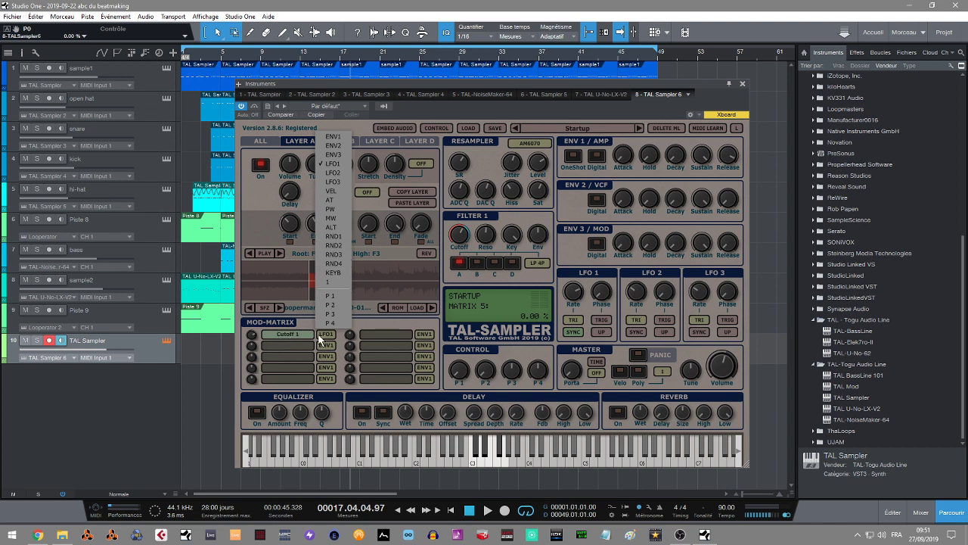
pyautogui.click(376, 326)
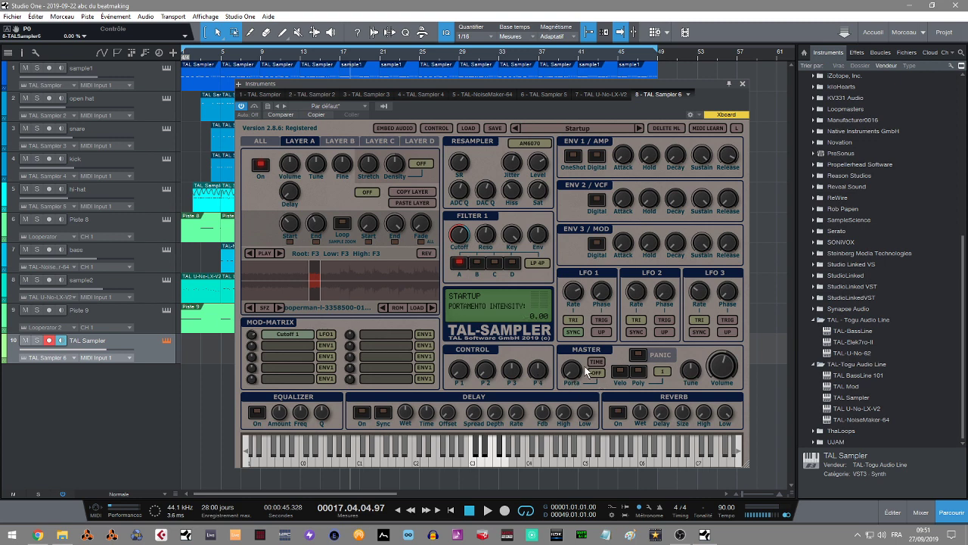
# Step: Try a portamento intensity of 0.30 and view the portamento mode options
pyautogui.moveTo(575, 378); pyautogui.dragTo(582, 347)
pyautogui.click(598, 372)
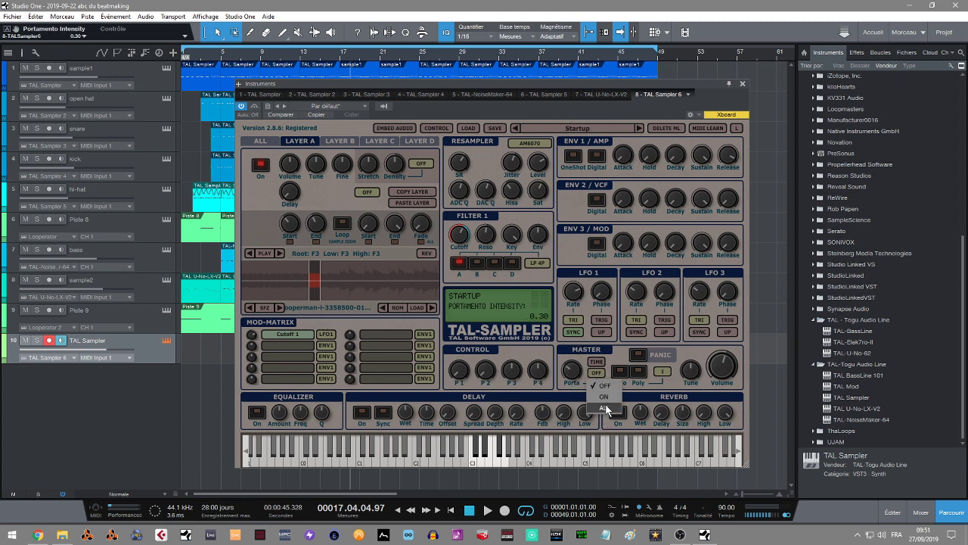
pyautogui.click(574, 386)
# Step: Turn on global velocity and Poly mode, keeping the voice count at 1
pyautogui.click(620, 372)
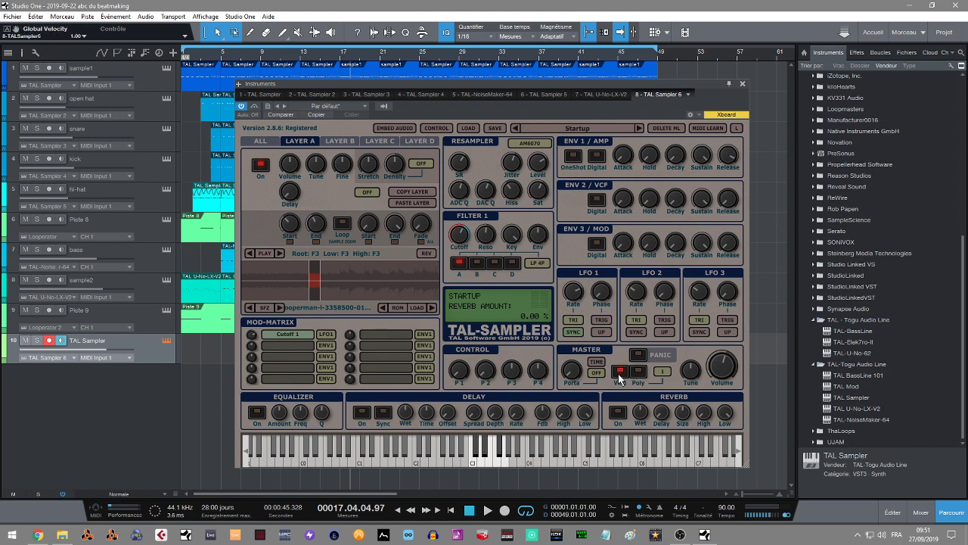
pyautogui.click(639, 370)
pyautogui.click(663, 371)
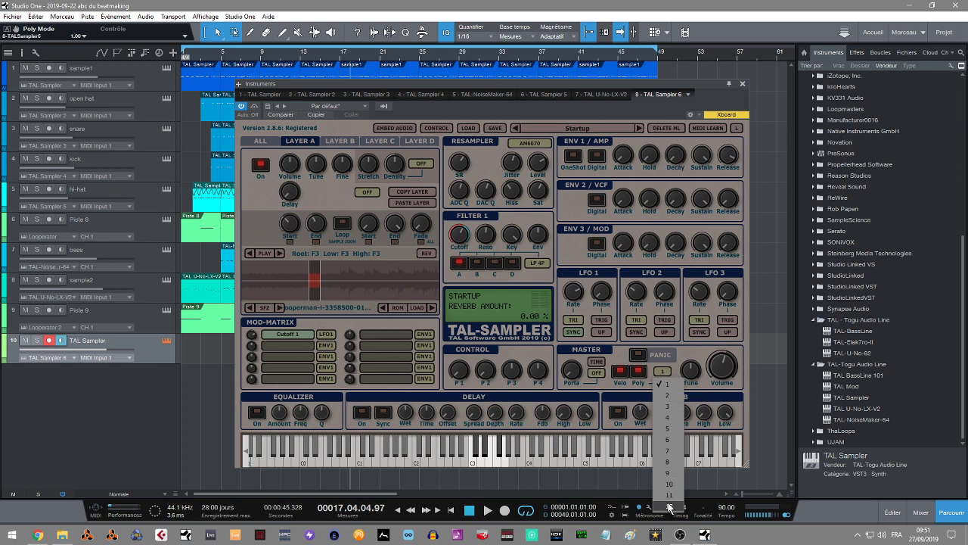
pyautogui.click(663, 373)
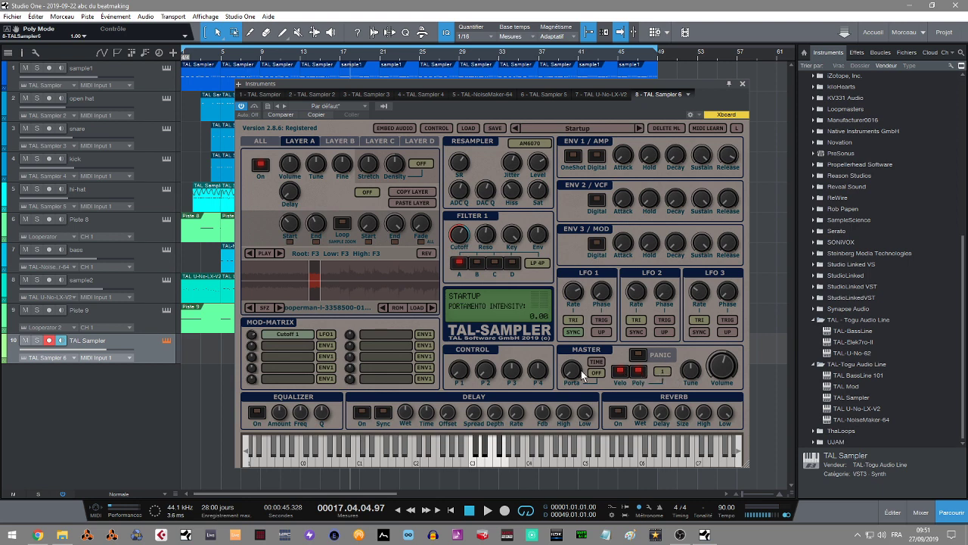
# Step: Adjust the portamento intensity, the main volume and the reverb's High control
pyautogui.moveTo(581, 370); pyautogui.dragTo(567, 348)
pyautogui.moveTo(711, 369)
pyautogui.mouseDown()
pyautogui.moveTo(717, 387)
pyautogui.moveTo(709, 370)
pyautogui.mouseUp()
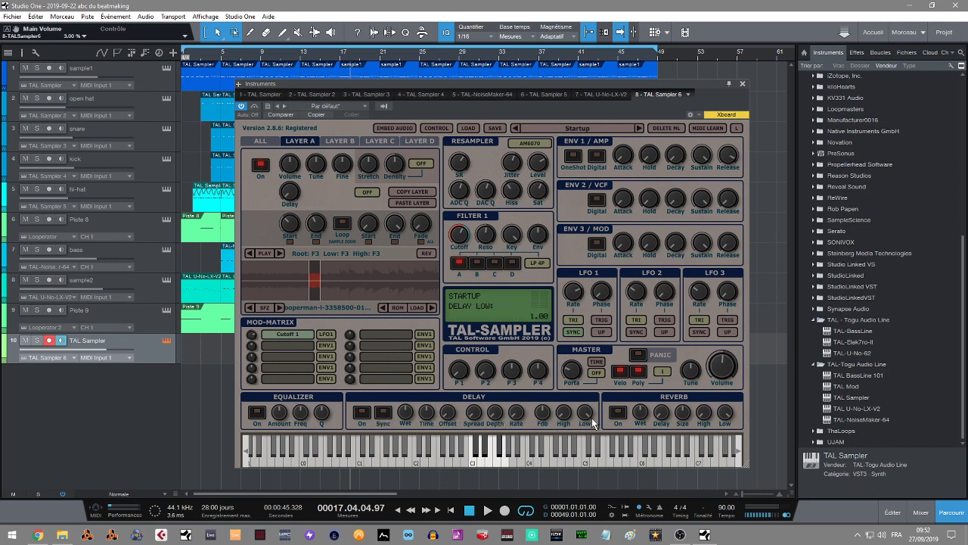
pyautogui.click(701, 420)
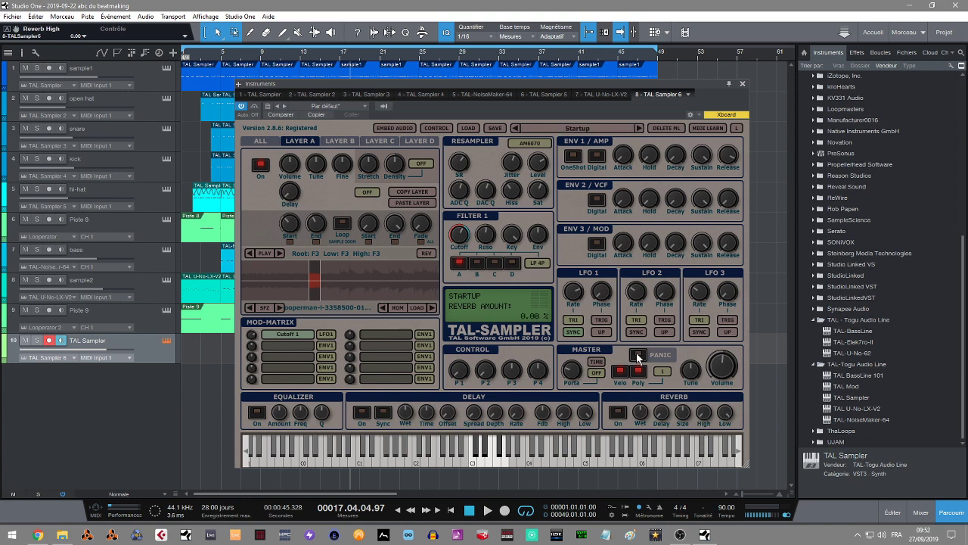
# Step: Close the instrument window, select the sample1 track, and reopen the sampler from the TAL Sampler track
pyautogui.click(742, 83)
pyautogui.click(136, 68)
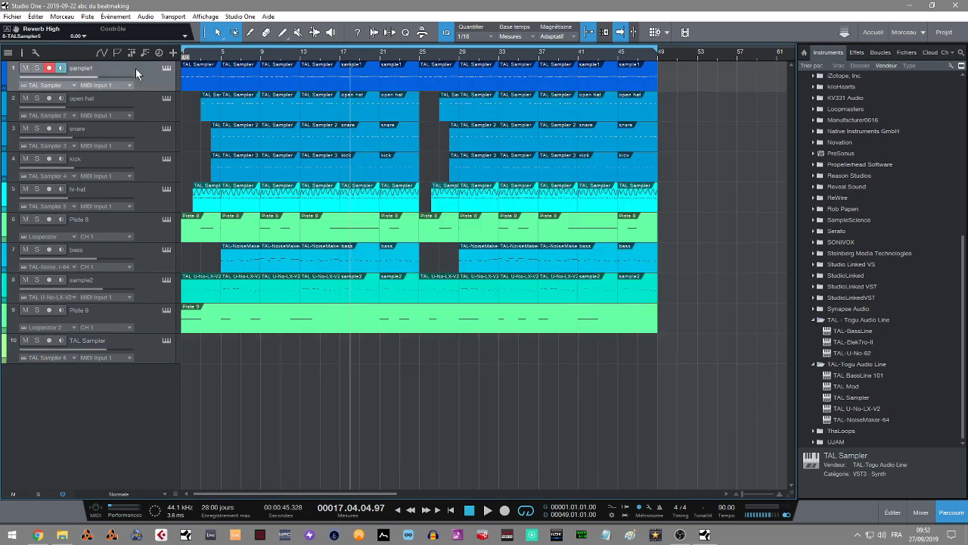
pyautogui.click(155, 348)
pyautogui.click(167, 342)
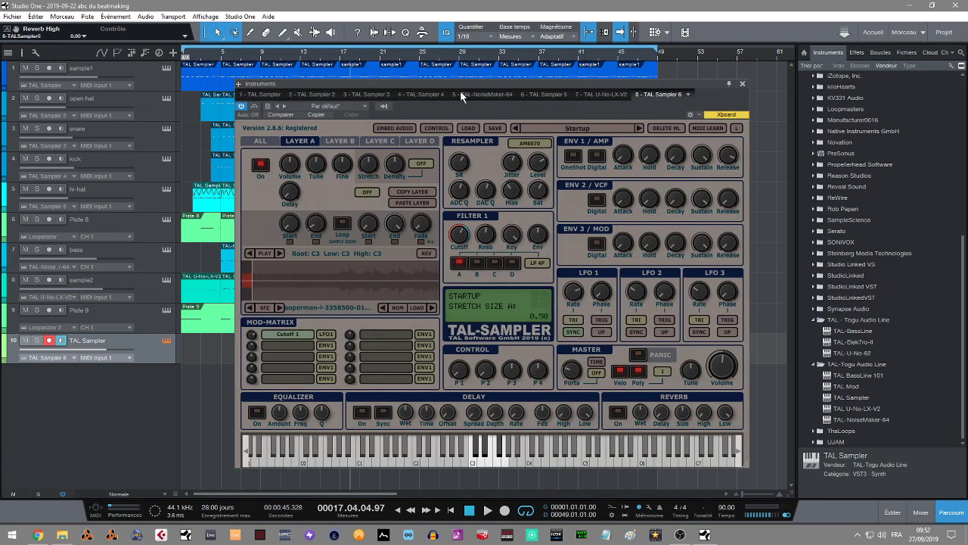
pyautogui.click(571, 124)
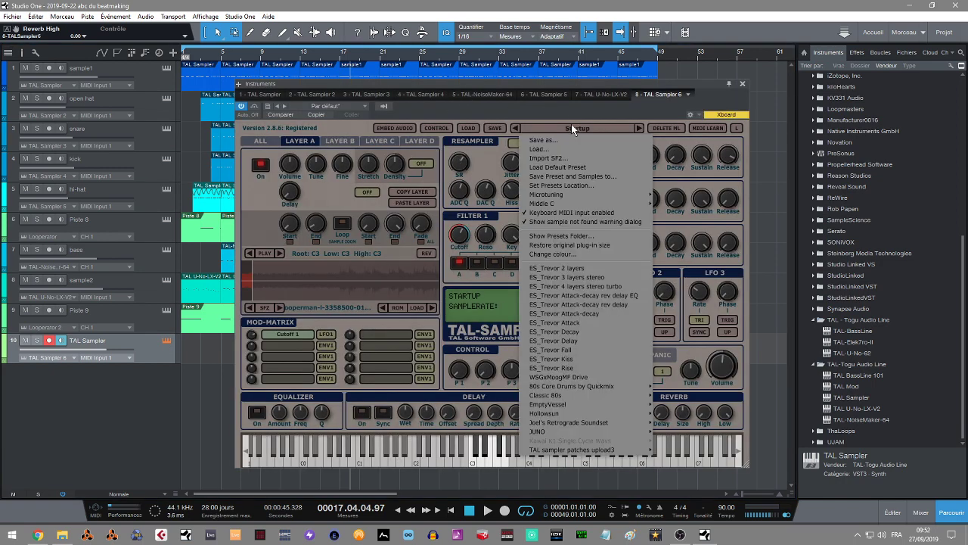
pyautogui.click(568, 157)
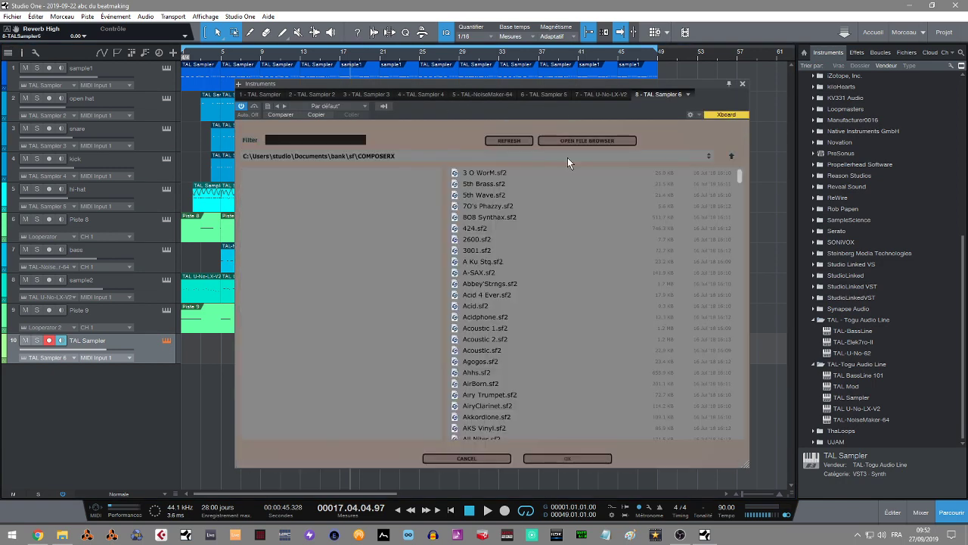
pyautogui.click(465, 458)
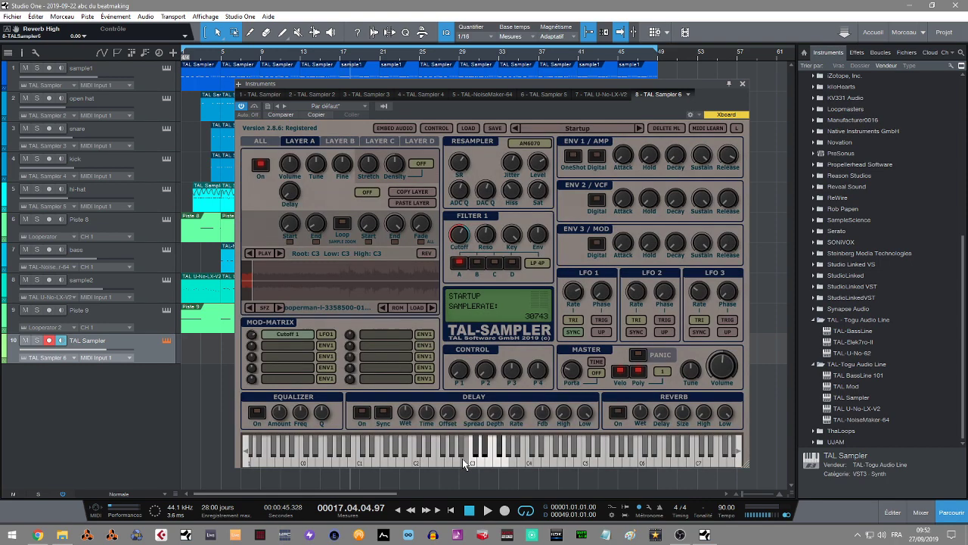
# Step: Import the 2600.sf2 soundfont from the COMPOSERX folder, using sub-sound 1/90: 2600 and the given export path
pyautogui.click(574, 128)
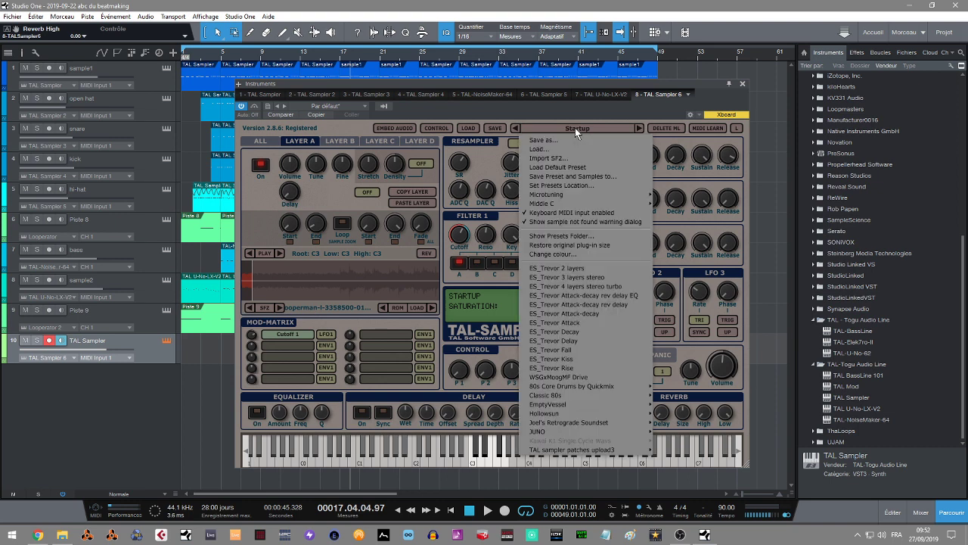
pyautogui.click(537, 158)
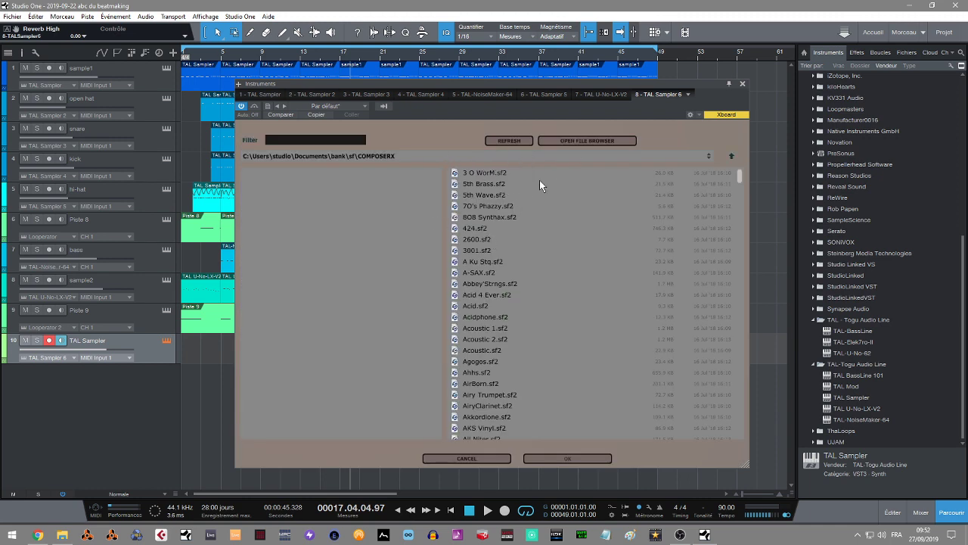
pyautogui.click(482, 241)
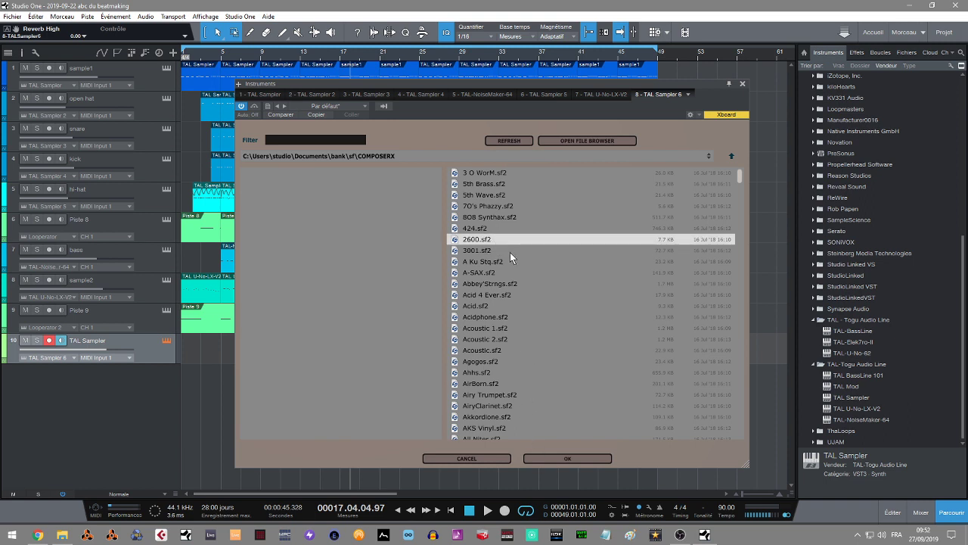
pyautogui.click(556, 457)
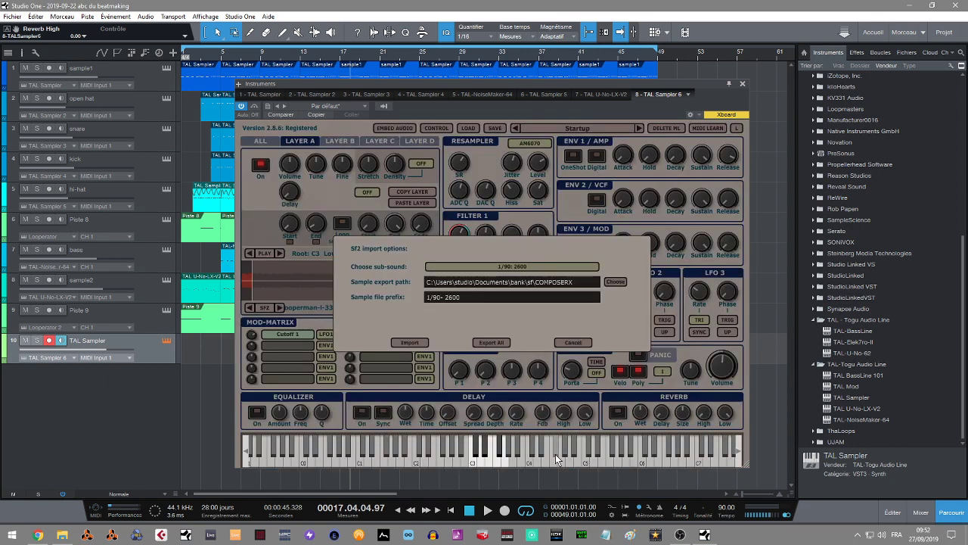
pyautogui.click(409, 342)
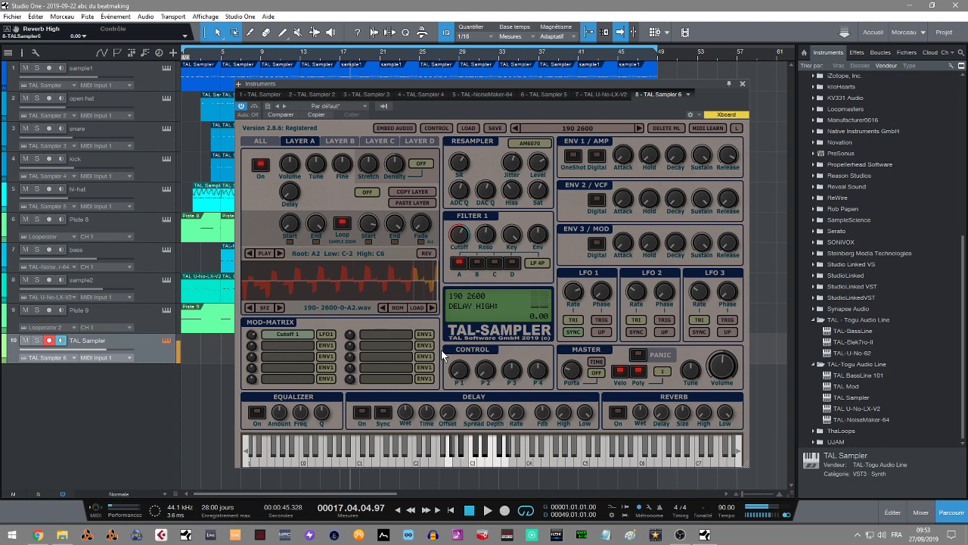
# Step: View the SFZ options and the Load SFZ file browser, and close it without loading a file
pyautogui.moveTo(611, 247)
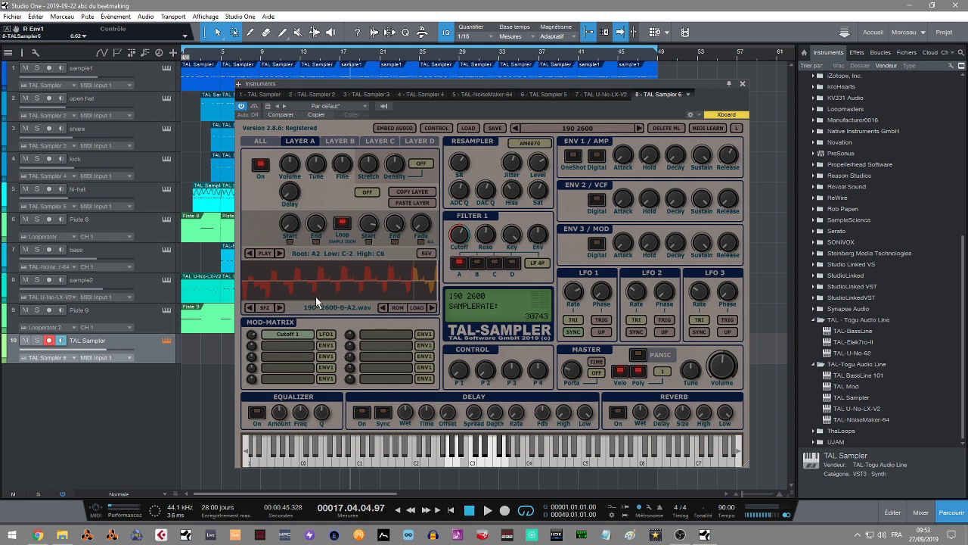
pyautogui.click(264, 308)
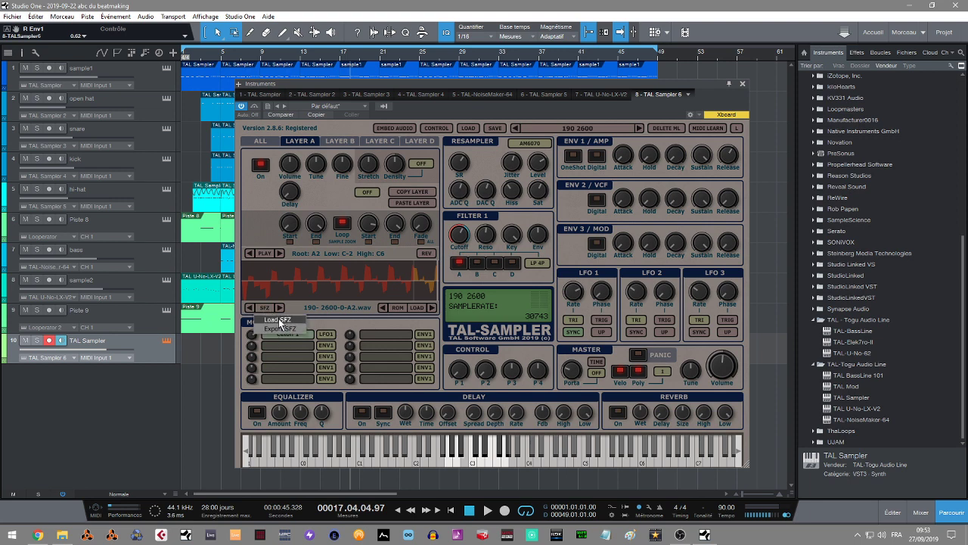
pyautogui.click(276, 319)
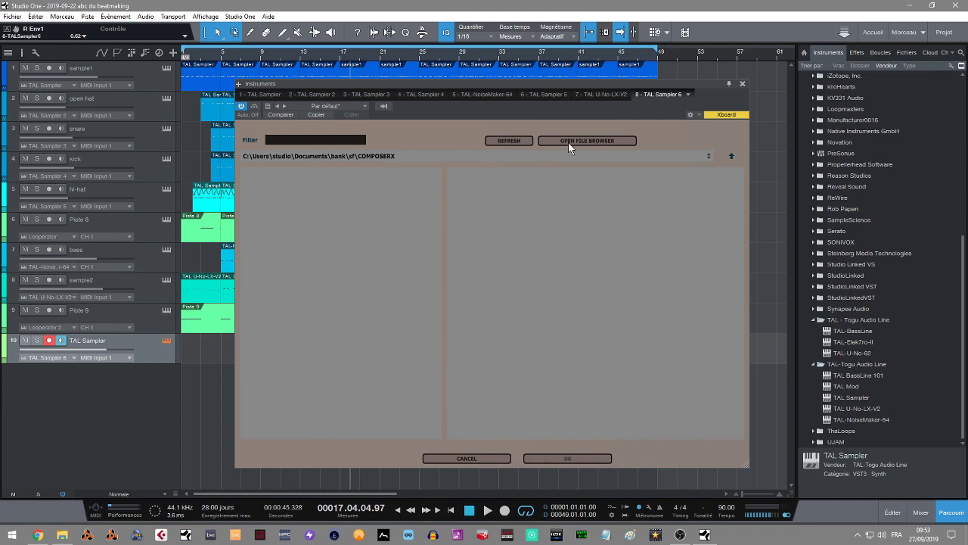
pyautogui.click(487, 459)
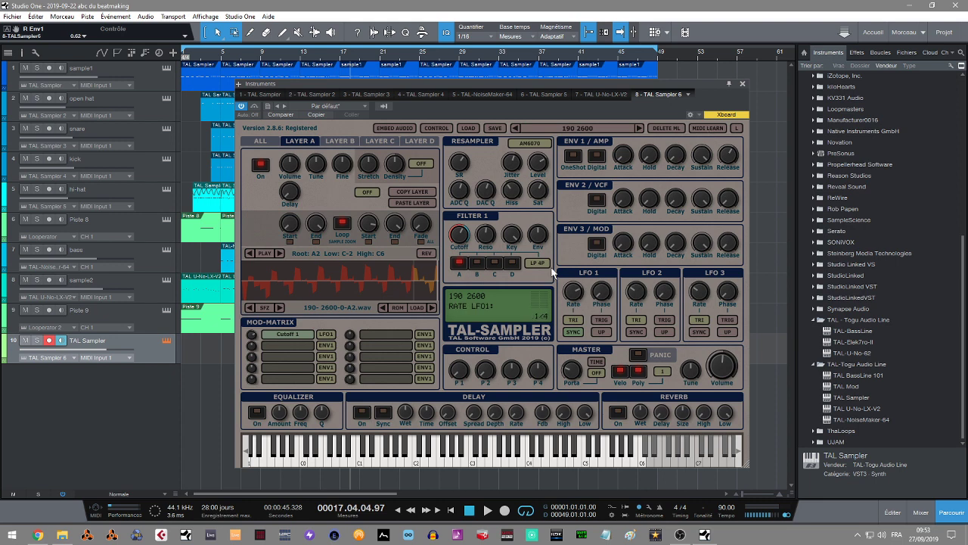
# Step: Set the resampler mode to S 1000 and close the instrument window
pyautogui.click(528, 145)
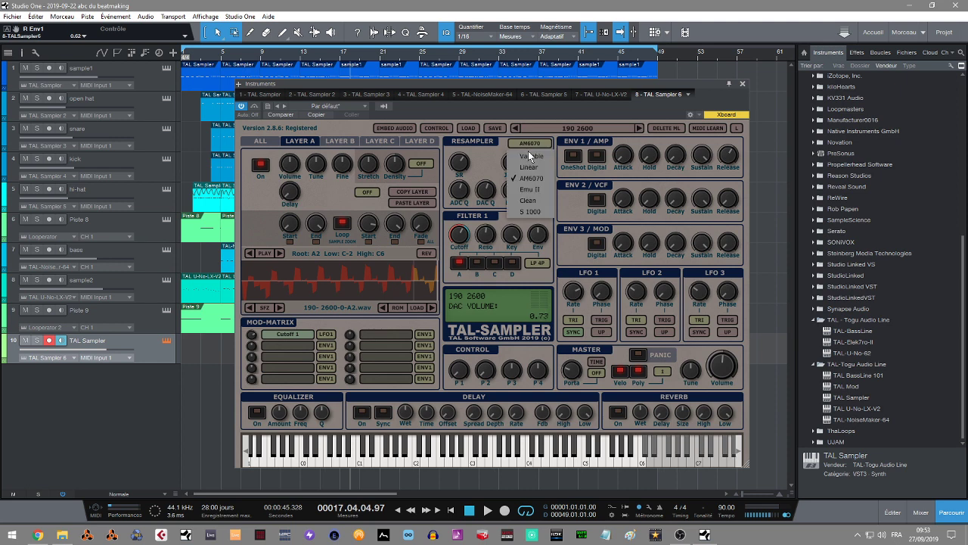
pyautogui.click(531, 211)
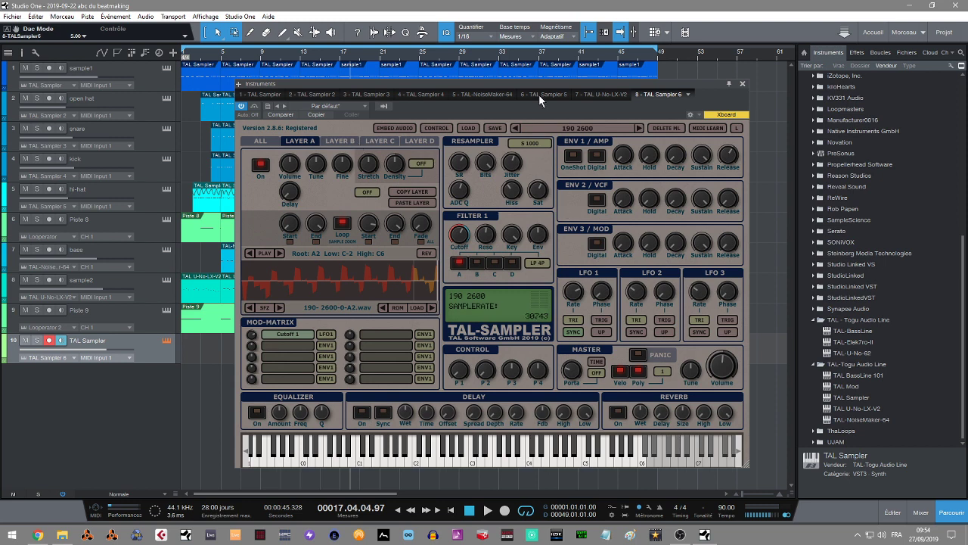
pyautogui.click(730, 83)
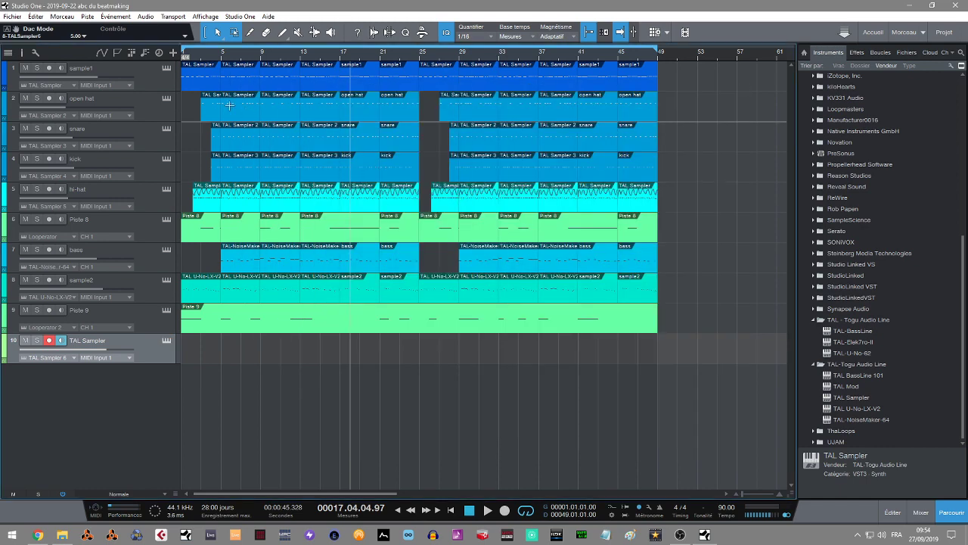
# Step: Open the sampler of the sample1 track, solo the track and start playback
pyautogui.click(137, 80)
pyautogui.click(166, 69)
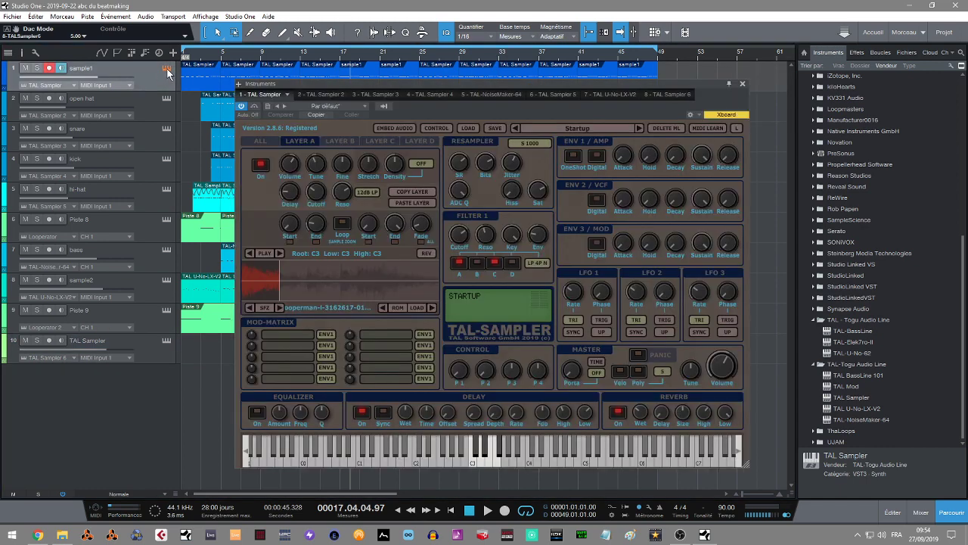
pyautogui.click(37, 68)
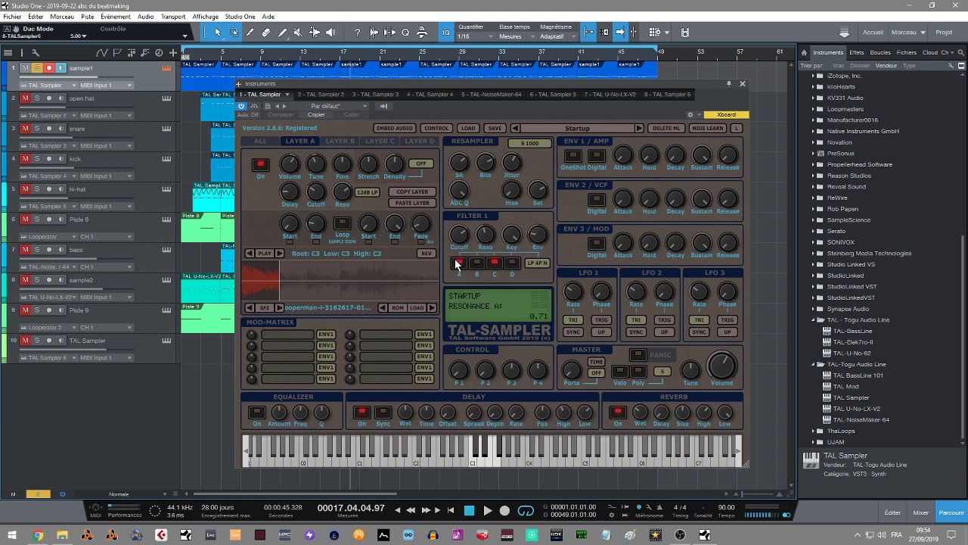
pyautogui.press('space')
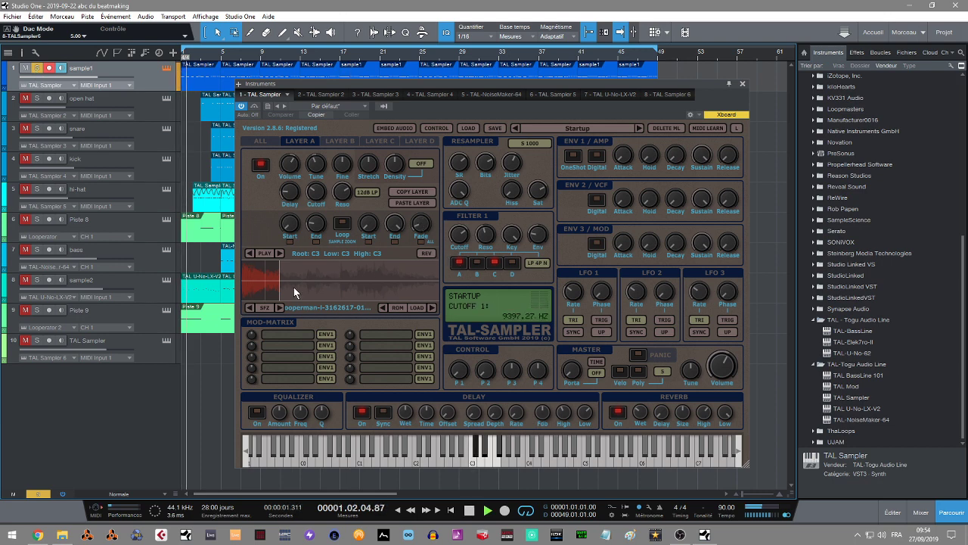
# Step: Turn on MIDI Map Select in the sample editor to follow the played slices, stop playback and return to the main view
pyautogui.click(328, 280)
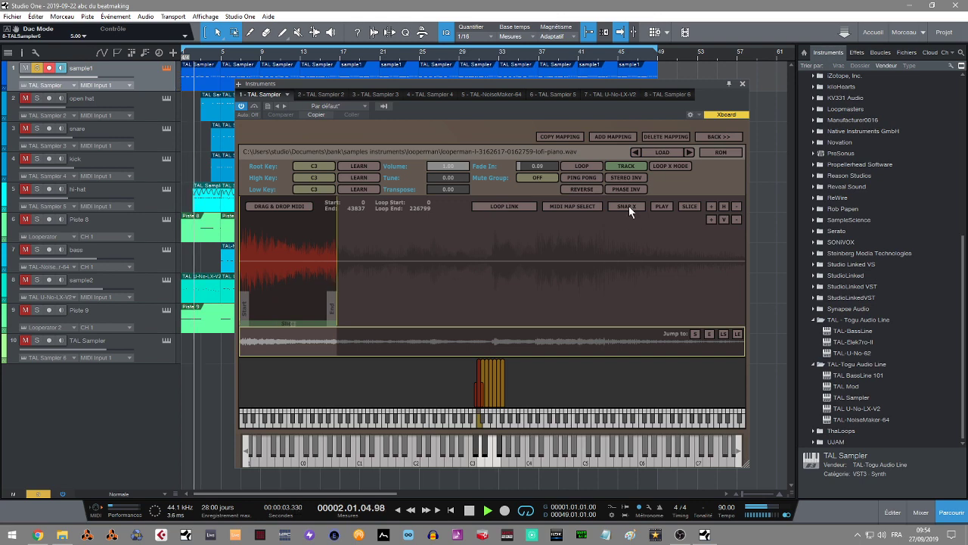
pyautogui.click(579, 206)
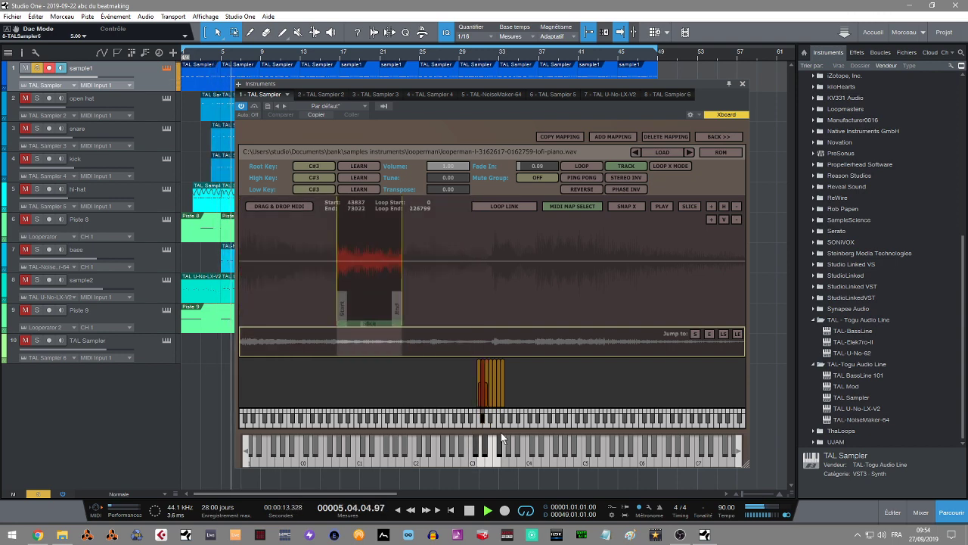
pyautogui.press('space')
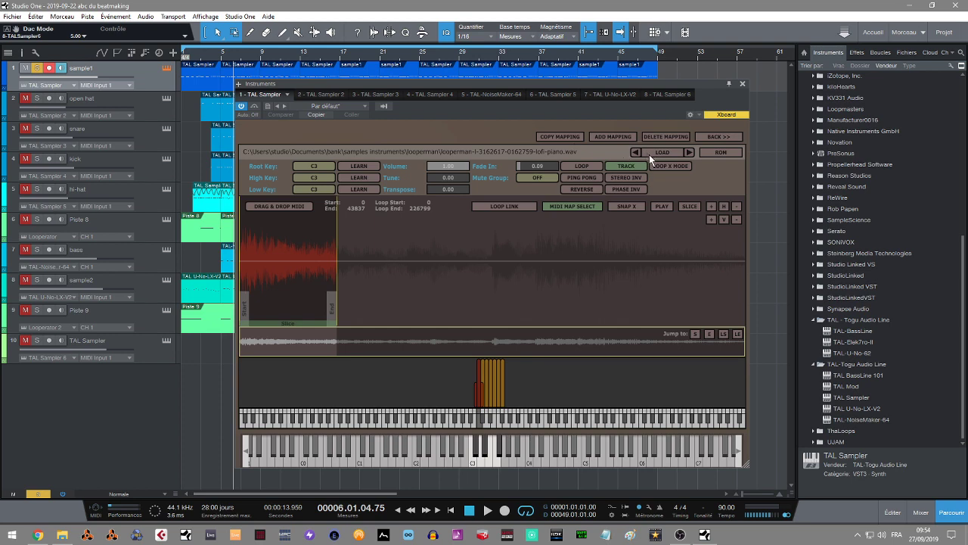
pyautogui.click(717, 137)
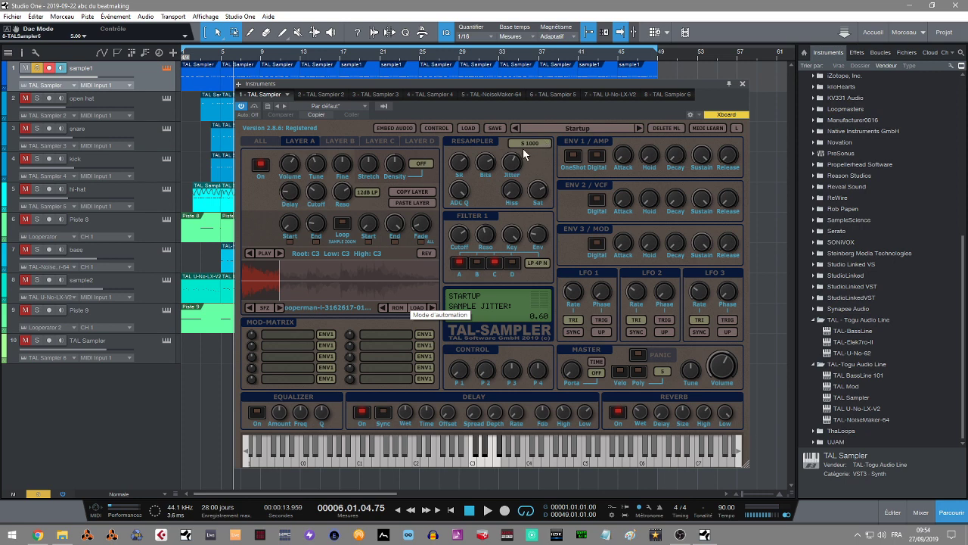
# Step: View the open hat track's sampler settings and close the instrument window
pyautogui.click(155, 109)
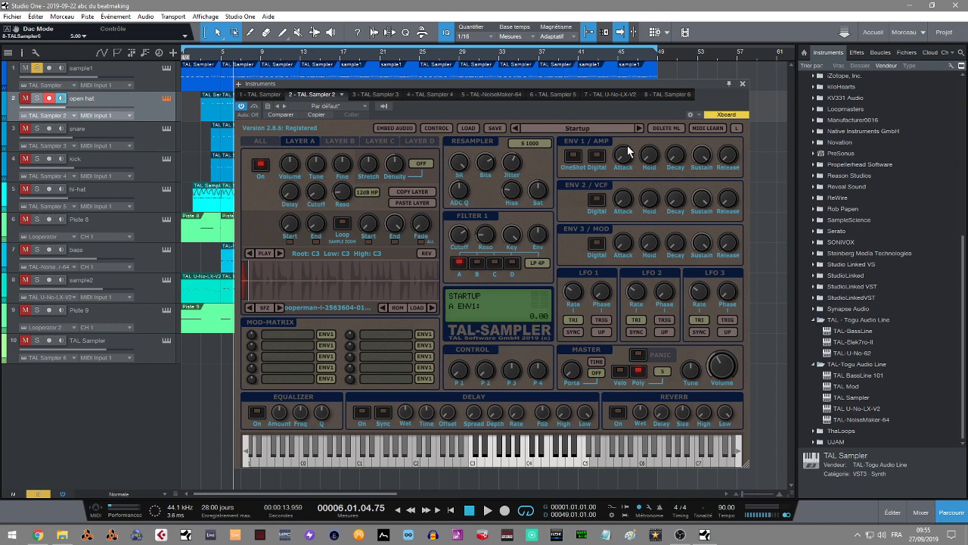
pyautogui.click(743, 84)
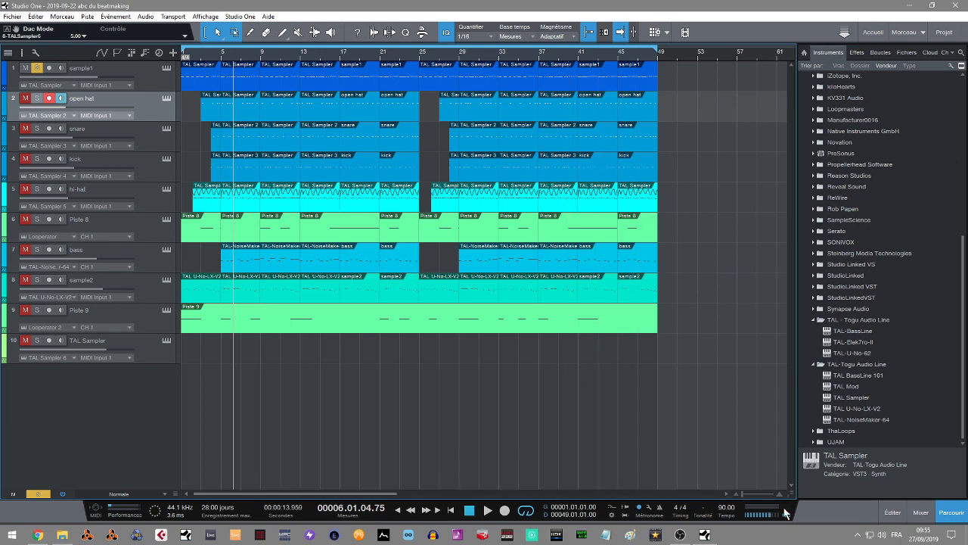
# Step: Show the mixer, add the open hat channel to the solo and play the song from the start
pyautogui.click(920, 512)
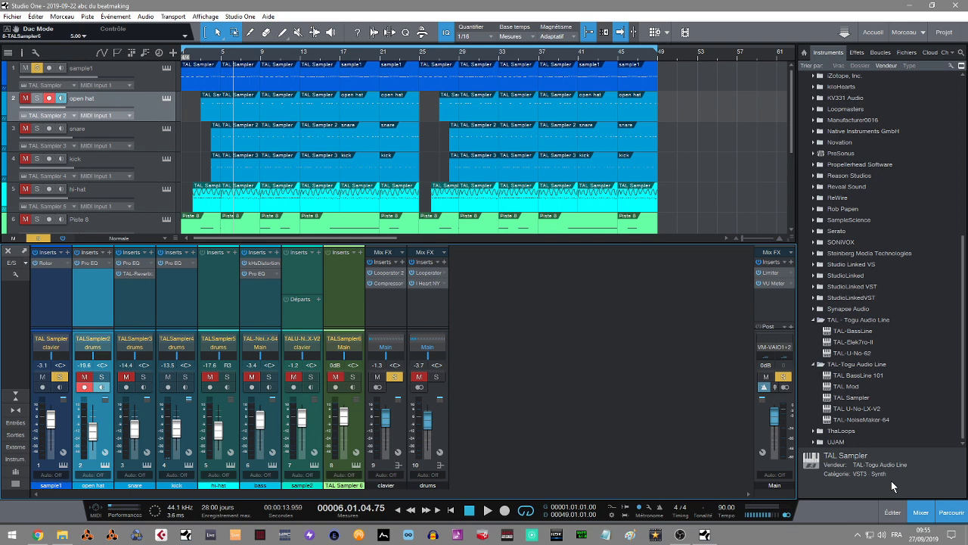
pyautogui.click(103, 378)
pyautogui.press(',')
pyautogui.press('space')
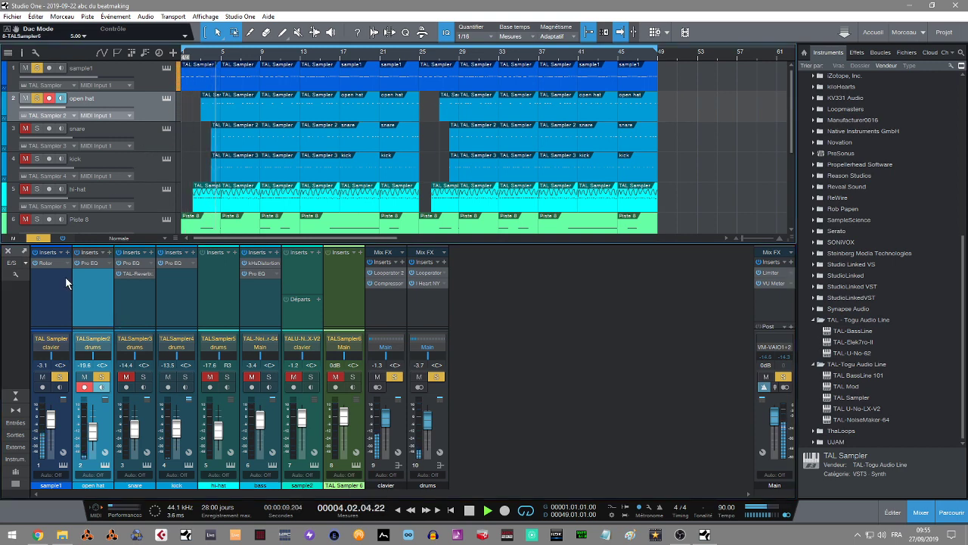
# Step: Unsolo sample1, solo the snare, kick and hi-hat channels, and open the snare's TAL-Reverb-4 insert during playback
pyautogui.click(59, 376)
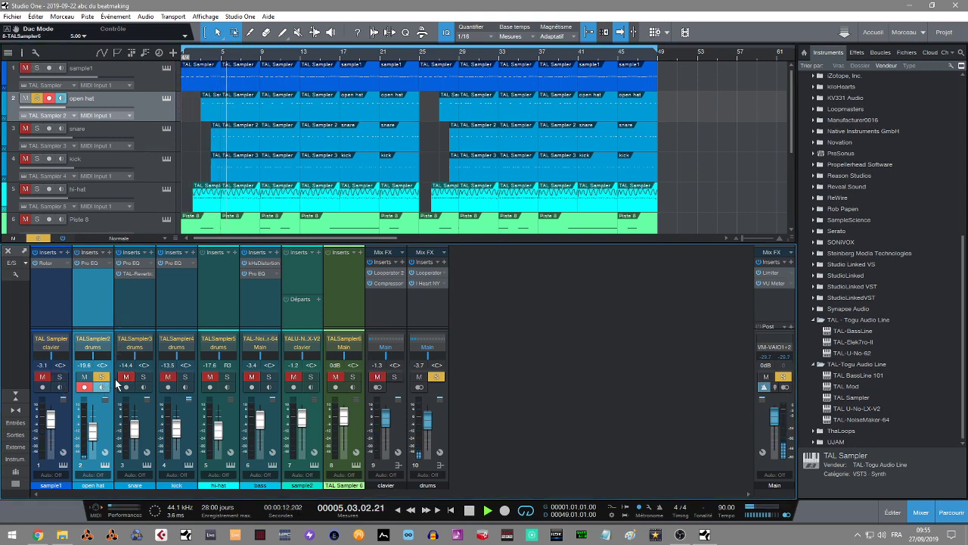
pyautogui.click(143, 376)
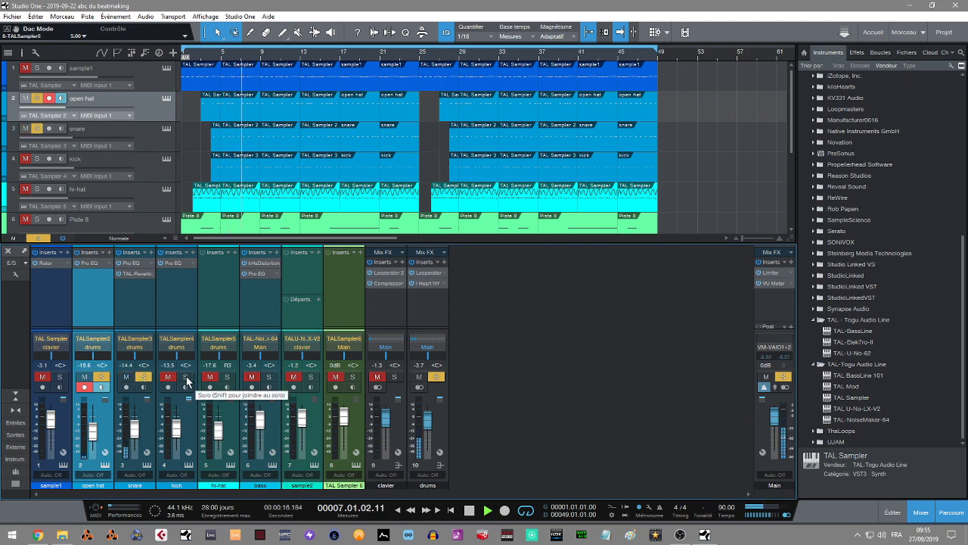
pyautogui.click(137, 273)
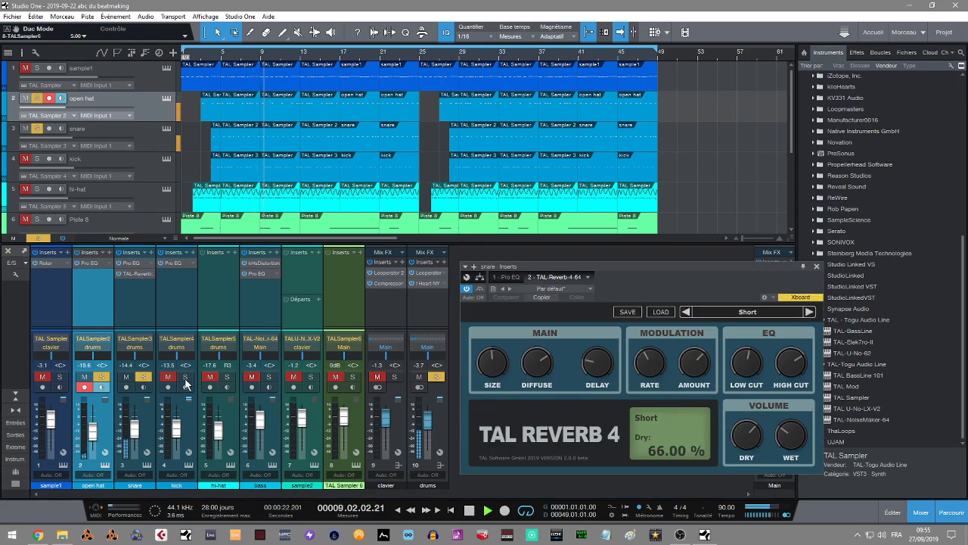
pyautogui.click(228, 377)
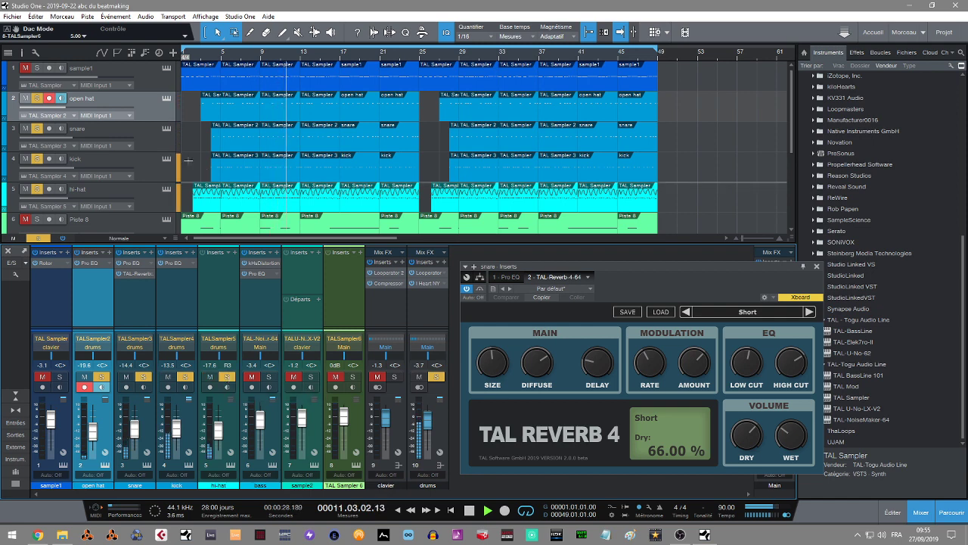
# Step: Select the hi-hat track, open its sampler with the HH-808.WAV sample and stop playback
pyautogui.click(148, 185)
pyautogui.click(149, 186)
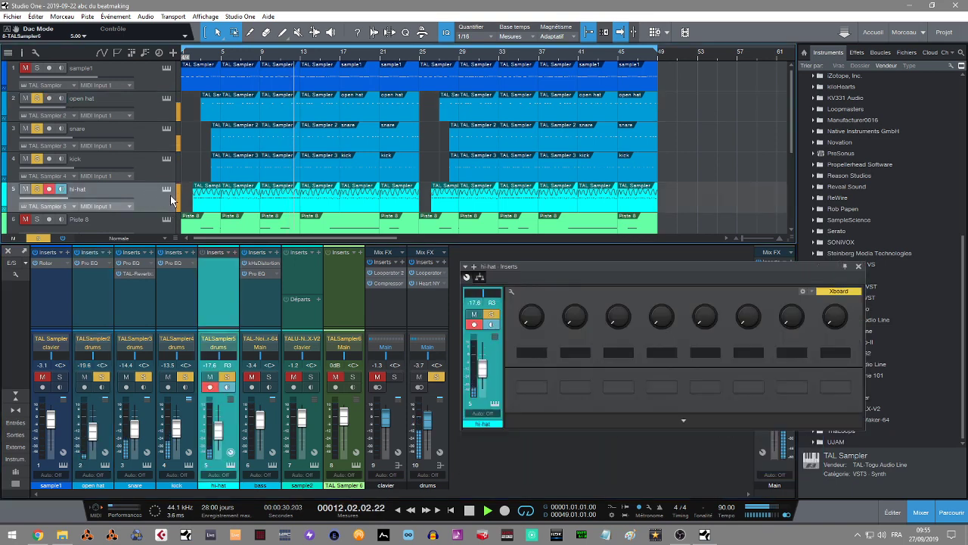
pyautogui.click(167, 190)
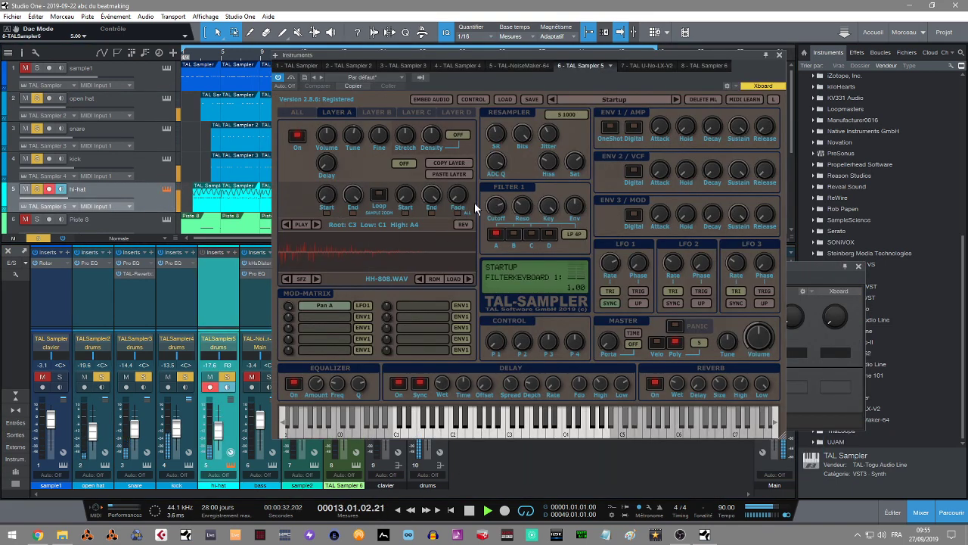
pyautogui.press('space')
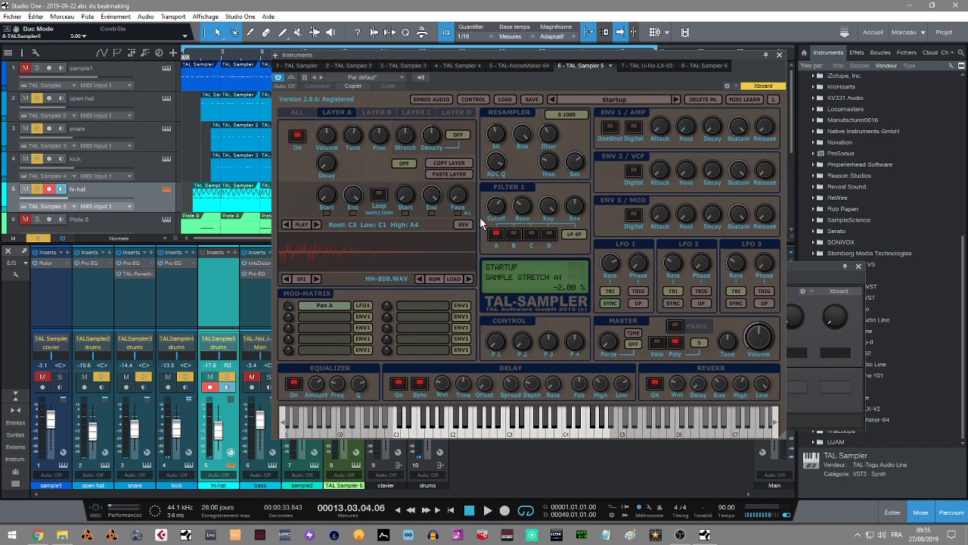
# Step: Adjust the hi-hat sampler's Filter 1 cutoff to about 21856 Hz during playback, and stop playback
pyautogui.press('space')
pyautogui.moveTo(493, 206); pyautogui.dragTo(492, 191)
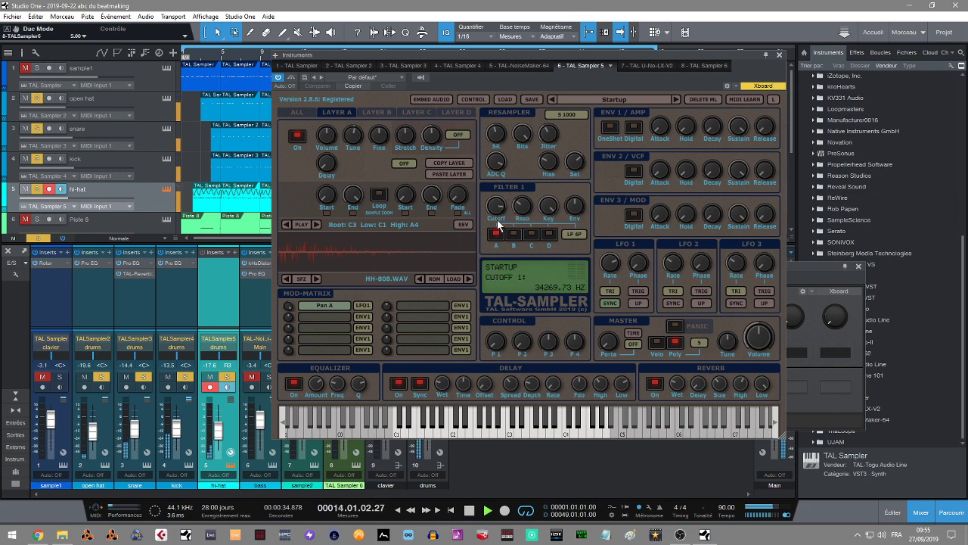
pyautogui.press('space')
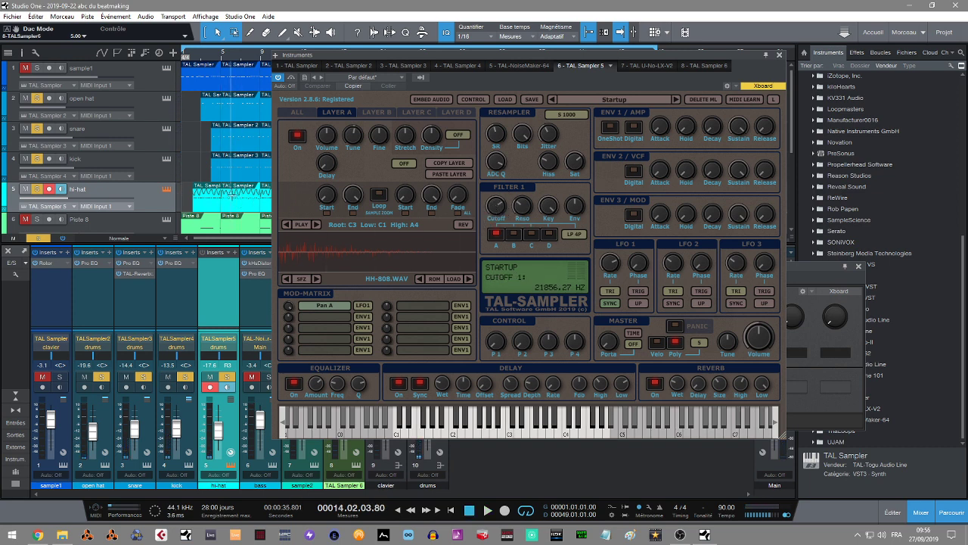
# Step: Set the hi-hat sampler's Filter 1 cutoff to about 6912 Hz and play the song
pyautogui.moveTo(495, 204); pyautogui.dragTo(496, 210)
pyautogui.moveTo(494, 211); pyautogui.dragTo(493, 215)
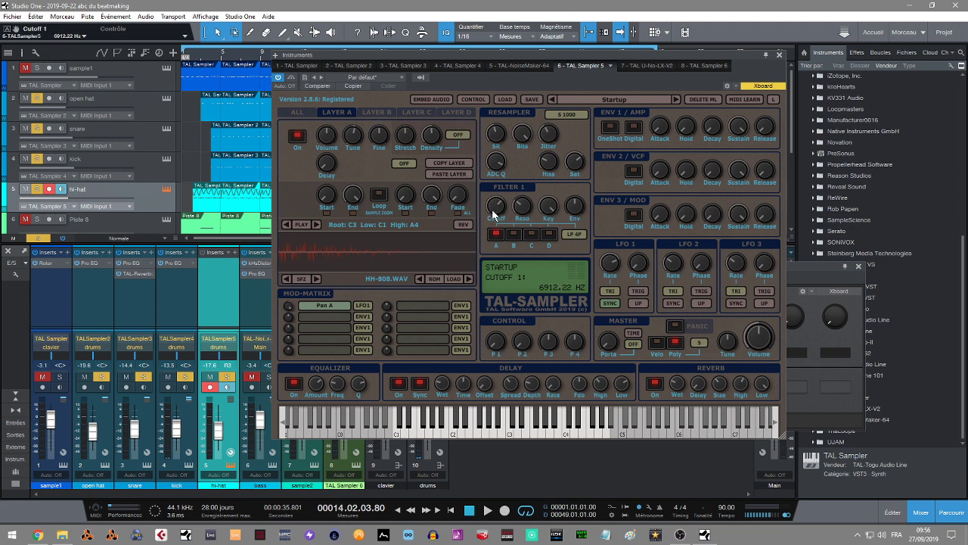
pyautogui.press('space')
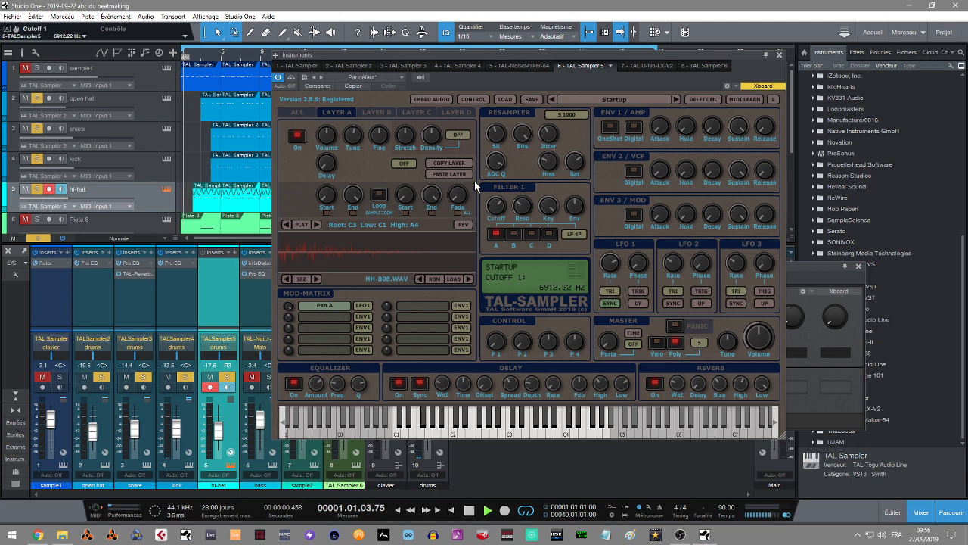
pyautogui.click(214, 57)
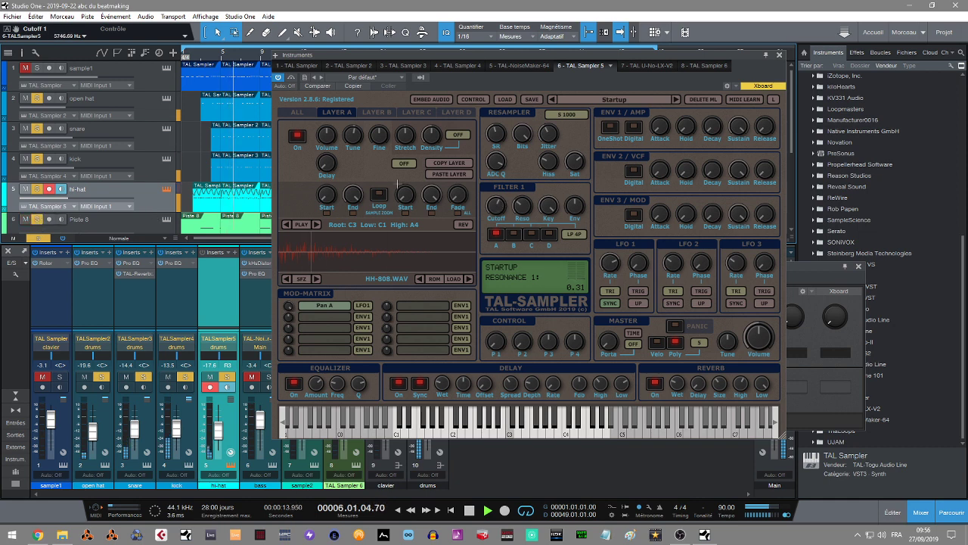
# Step: Close the hi-hat's sampler and inserts windows, clear the solo so all tracks play, and stop playback
pyautogui.click(777, 55)
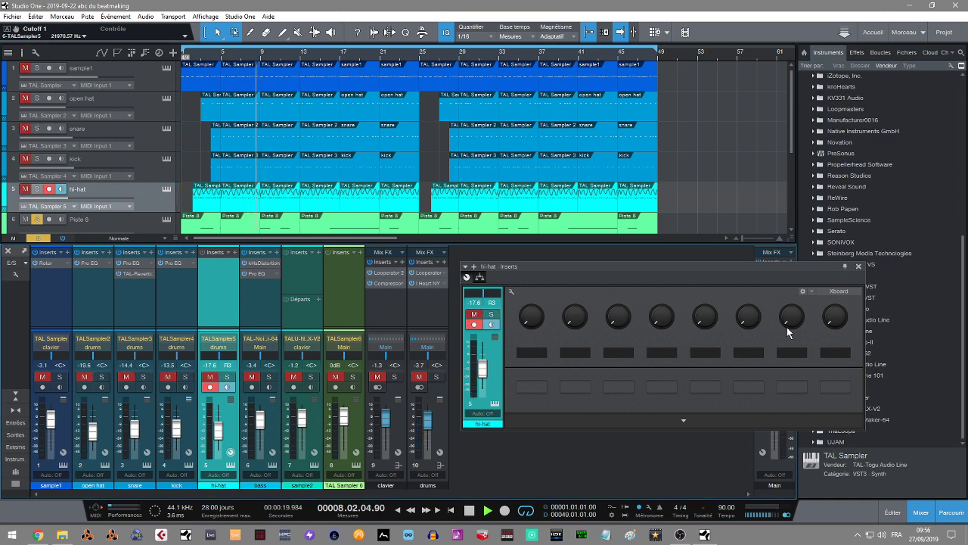
pyautogui.click(858, 266)
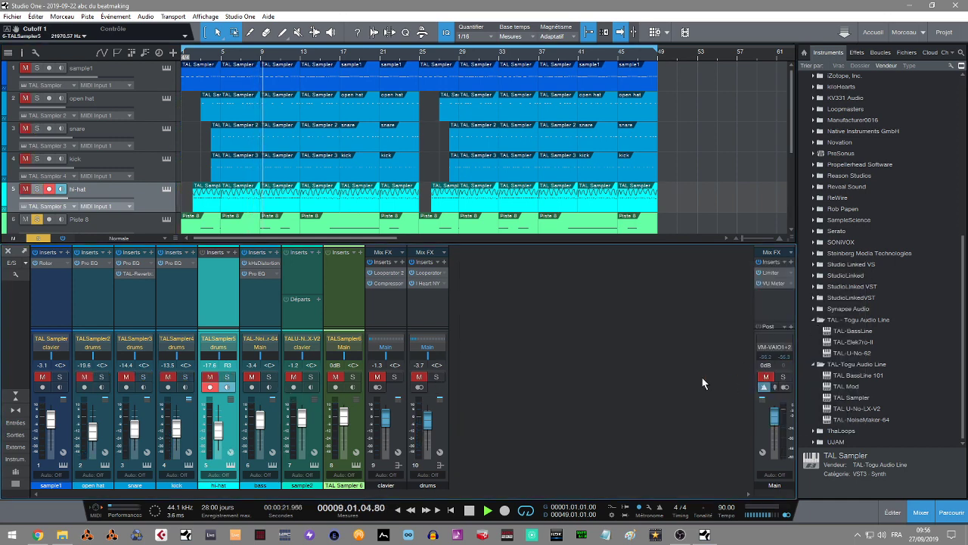
pyautogui.click(35, 219)
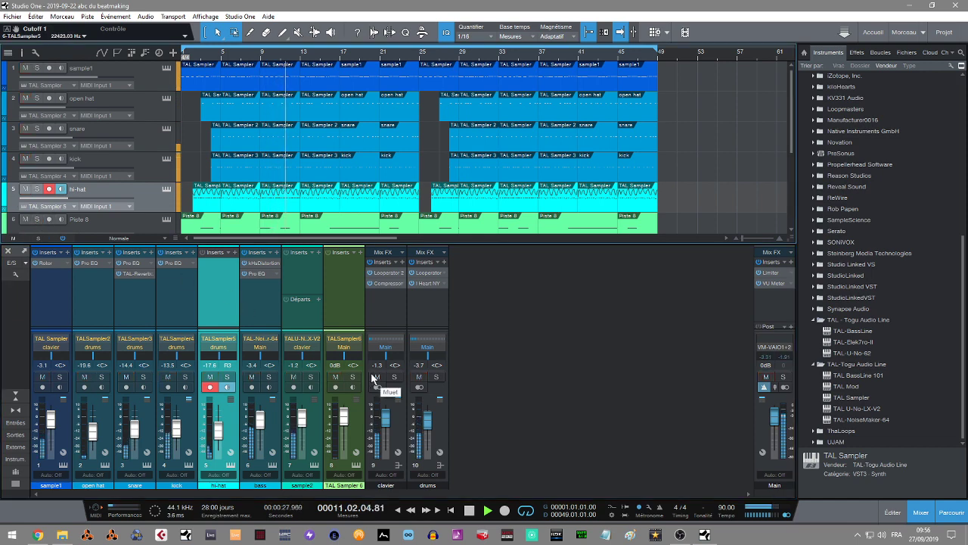
pyautogui.press('space')
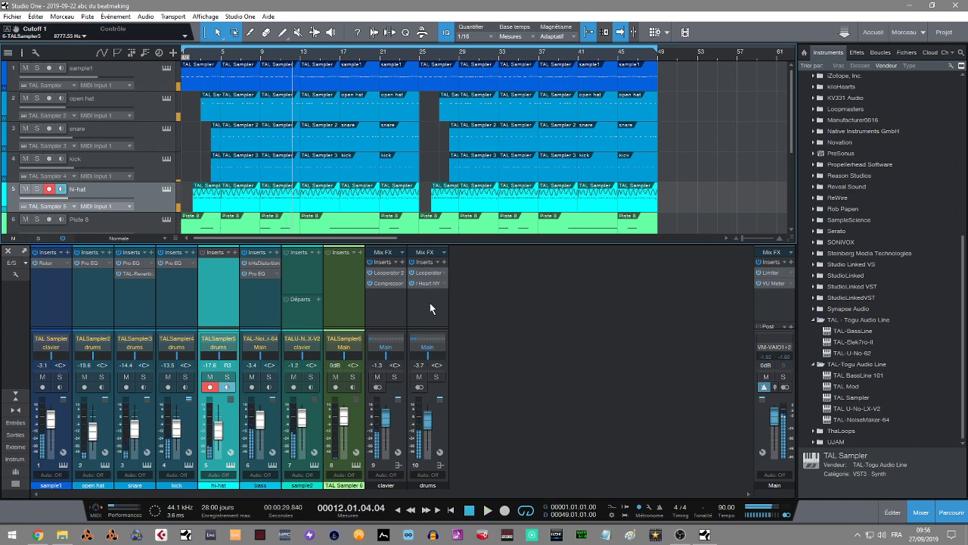
# Step: Inspect the Looperator inserts on the clavier and drums buses, closing each plug-in window
pyautogui.click(386, 276)
pyautogui.click(386, 274)
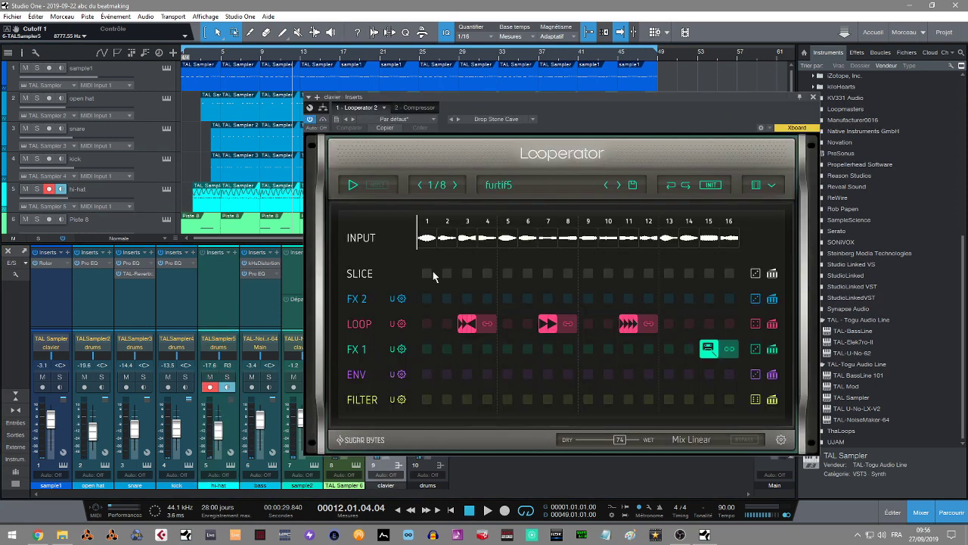
pyautogui.click(813, 98)
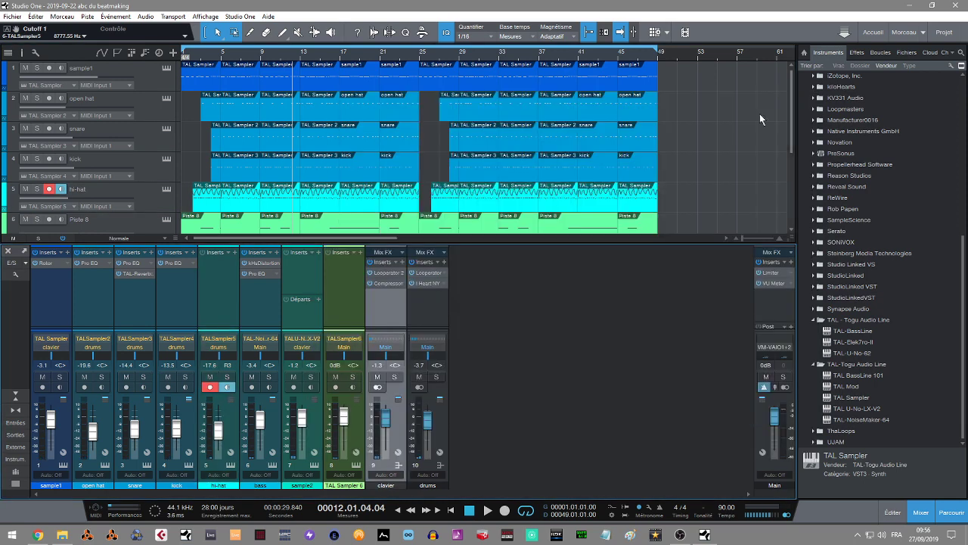
pyautogui.rightClick(443, 276)
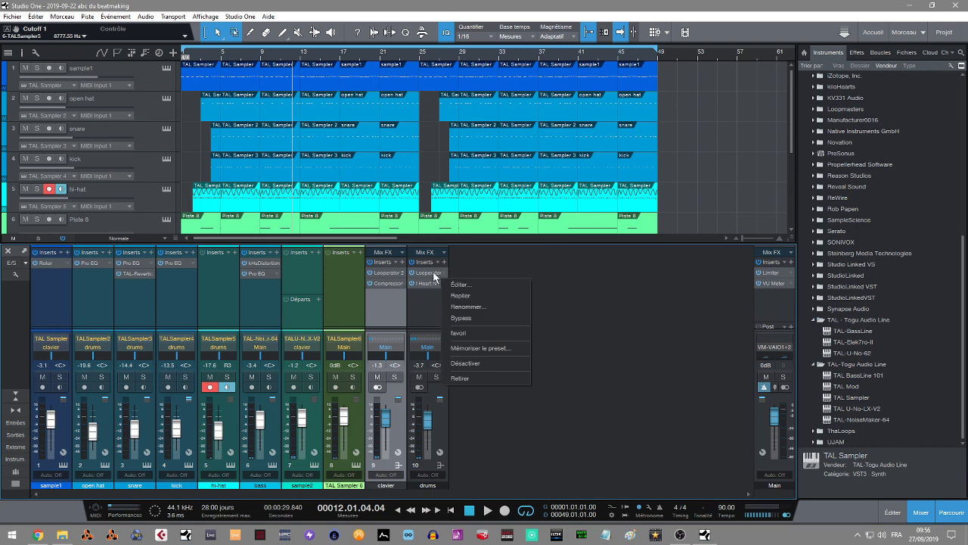
pyautogui.click(434, 275)
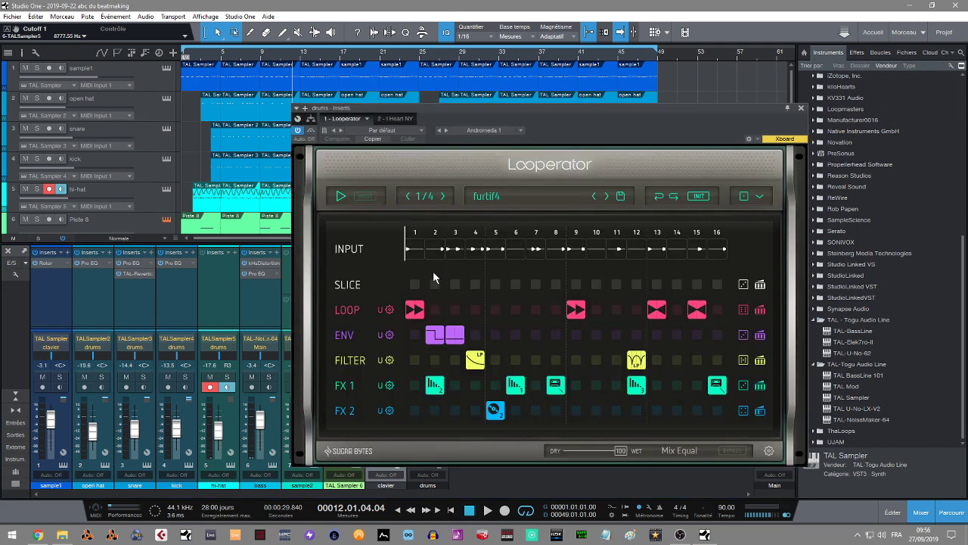
pyautogui.click(801, 107)
# Step: Solo the drums bus, play the song from the start with Piste 8 added to the solo, and replay the opening bars
pyautogui.click(436, 377)
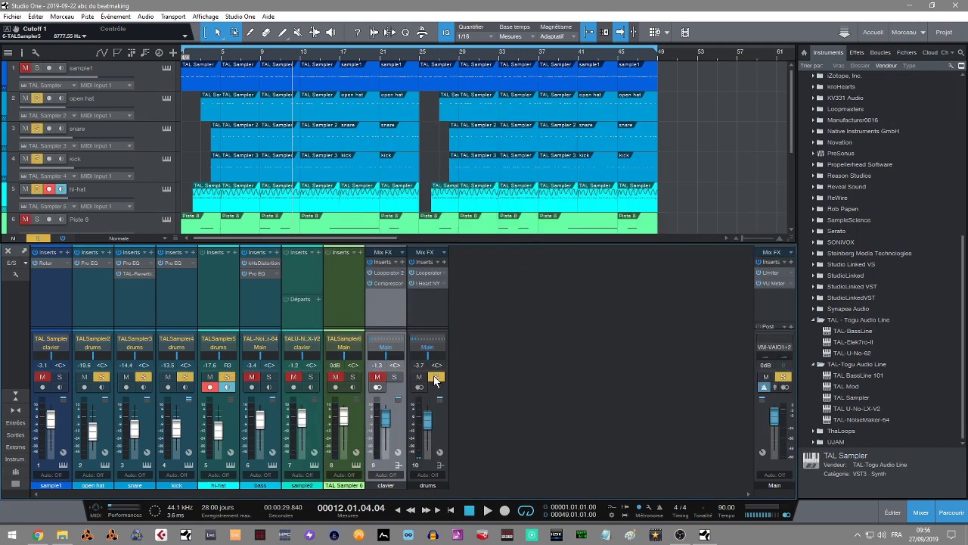
pyautogui.press('Home')
pyautogui.press('space')
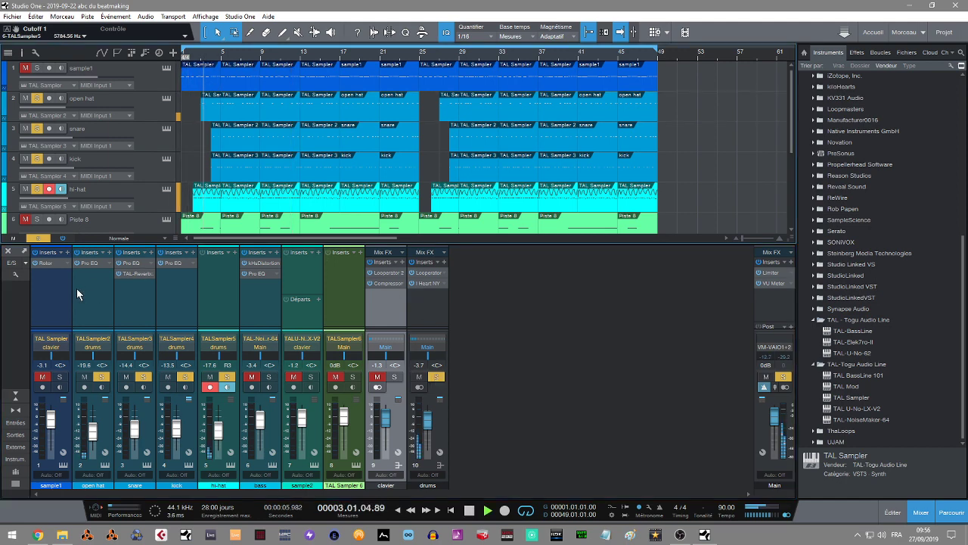
pyautogui.click(36, 219)
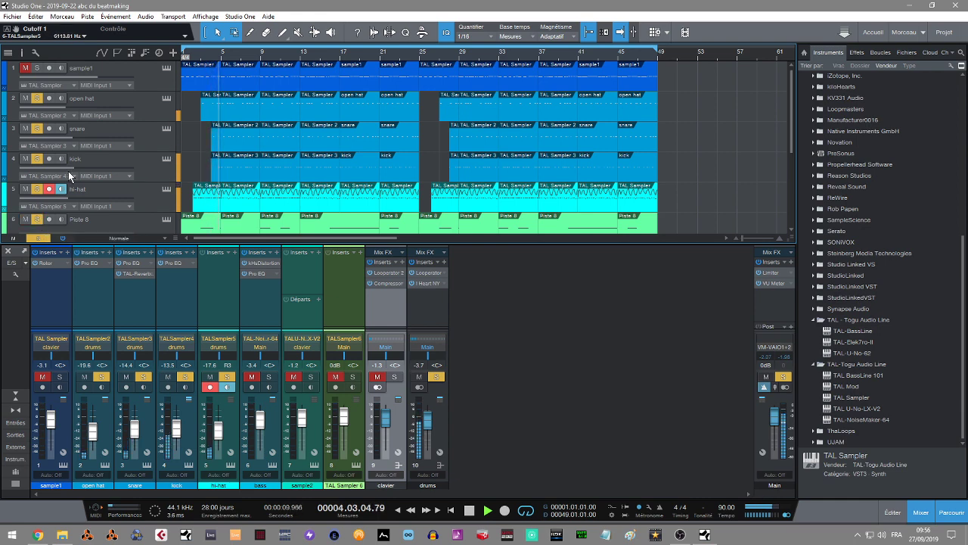
pyautogui.click(193, 56)
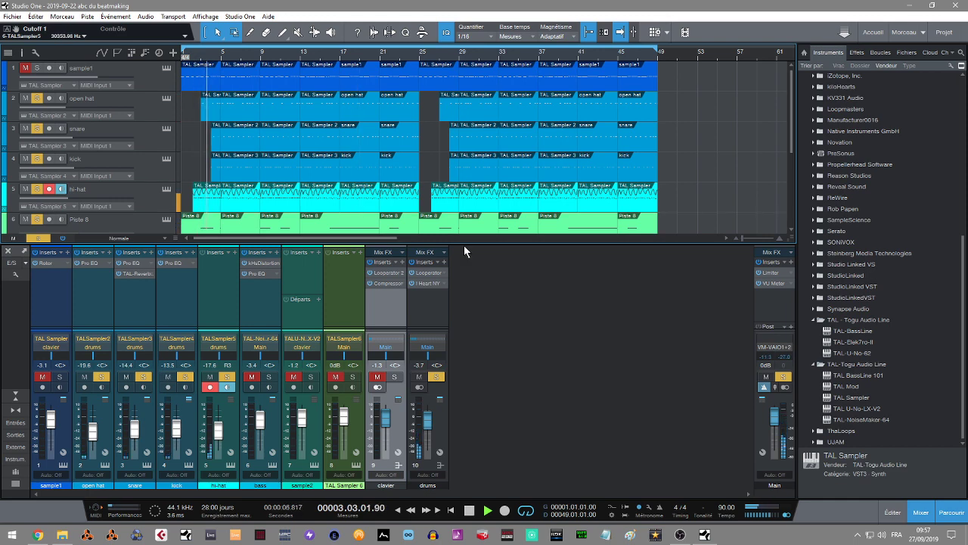
# Step: View the drums bus's Looperator insert during playback, stop the song and unsolo the Main output
pyautogui.click(430, 276)
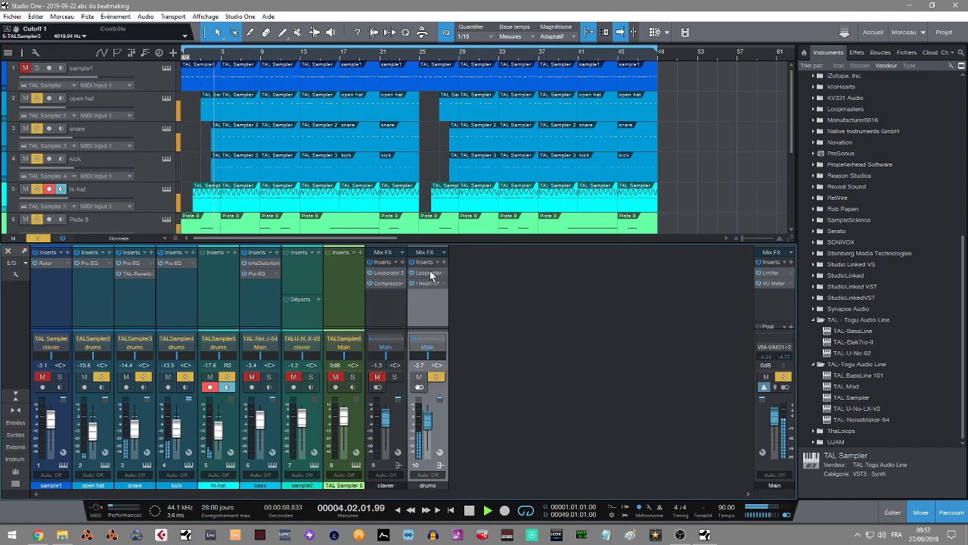
pyautogui.click(428, 273)
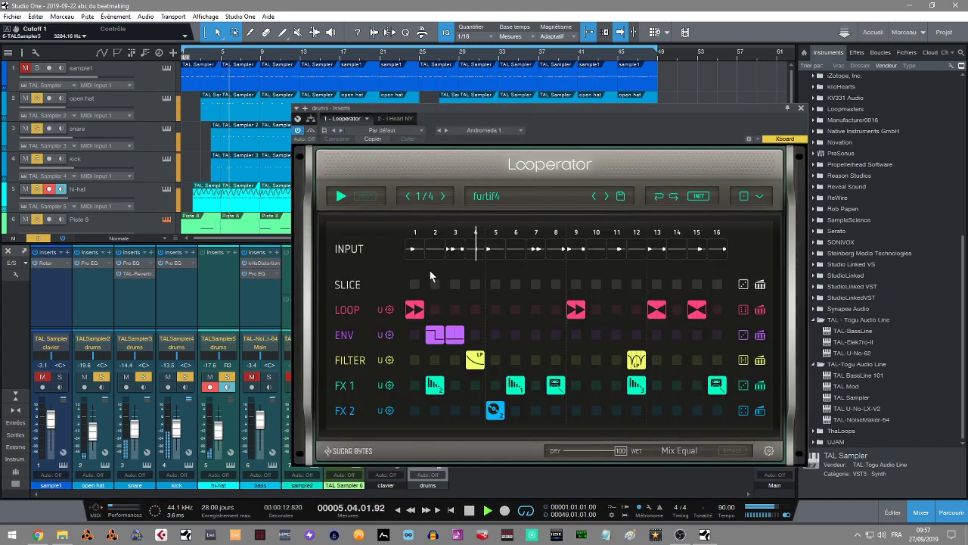
pyautogui.click(800, 110)
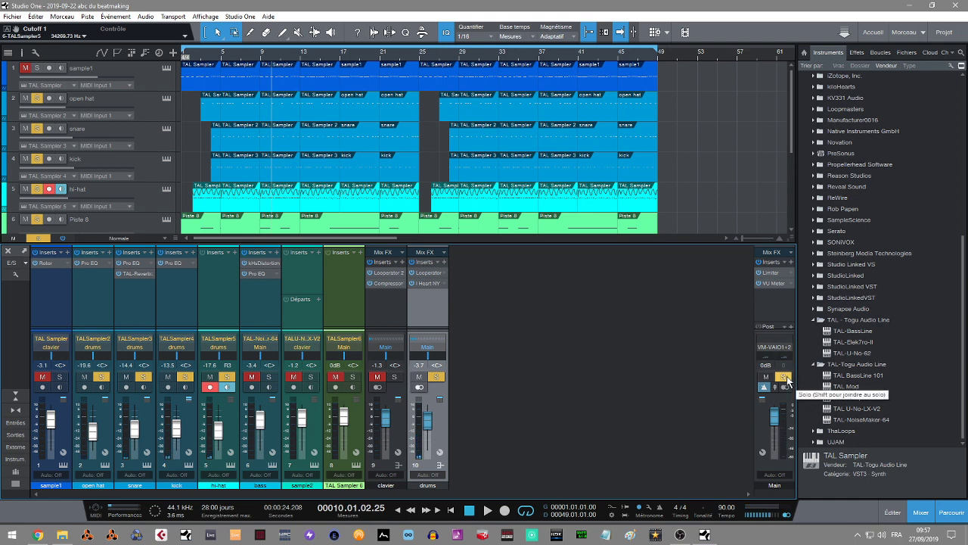
pyautogui.click(786, 378)
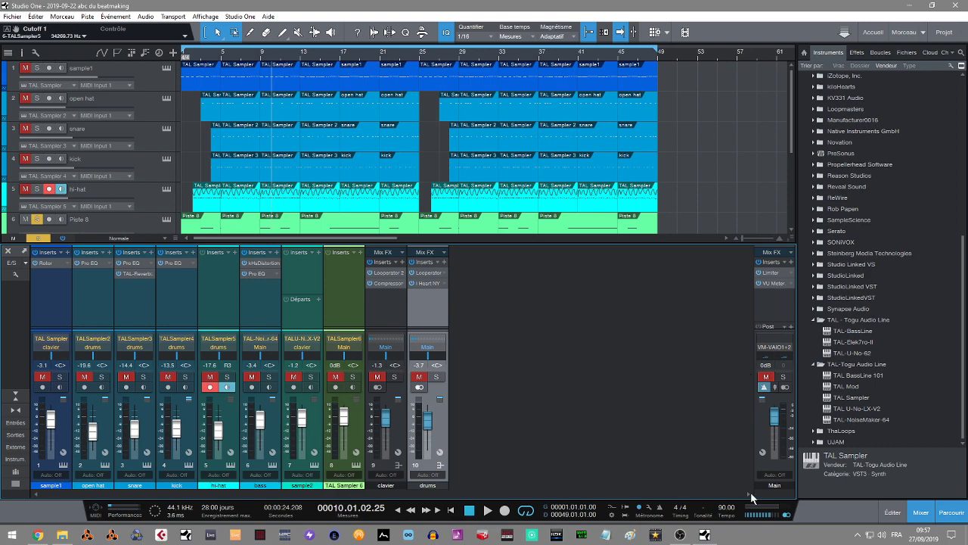
# Step: Switch to Chrome and examine the TAL-Sampler product page's description, feature list and downloads
pyautogui.click(37, 535)
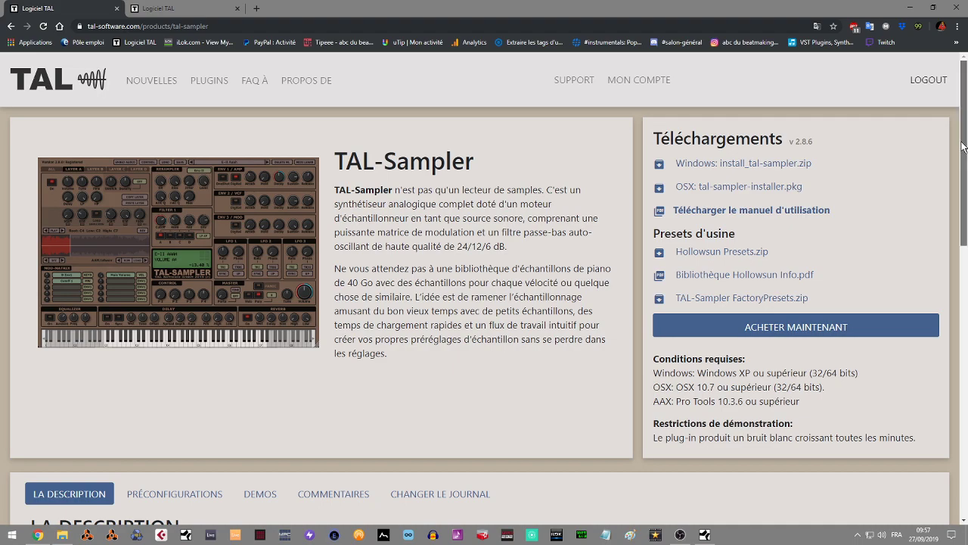
pyautogui.scroll(-2, 962, 151)
pyautogui.scroll(-3, 484, 303)
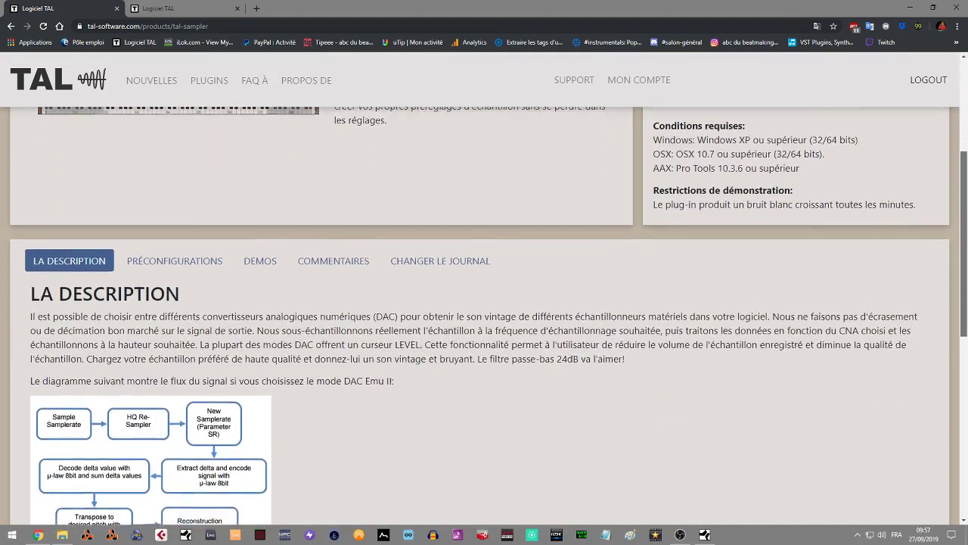
pyautogui.scroll(-2, 484, 315)
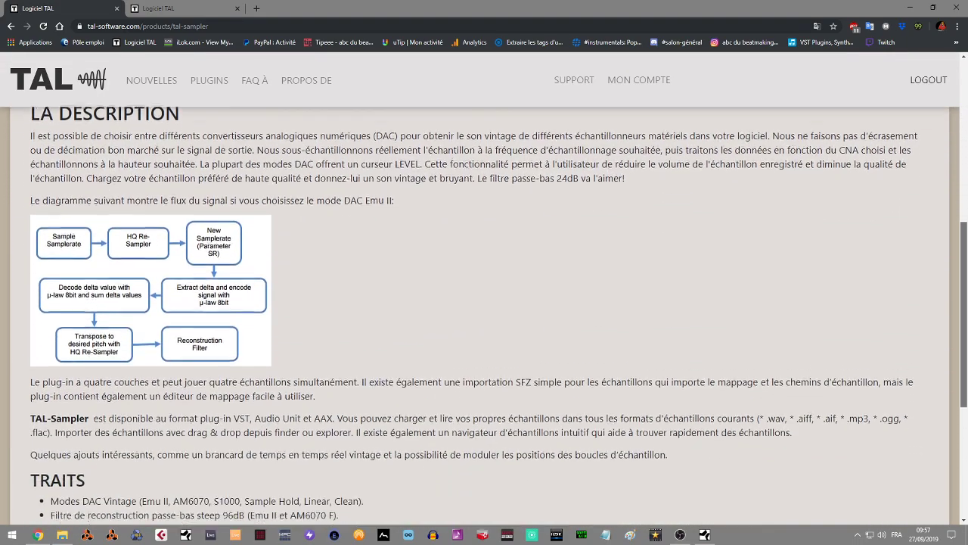
pyautogui.scroll(-2, 937, 376)
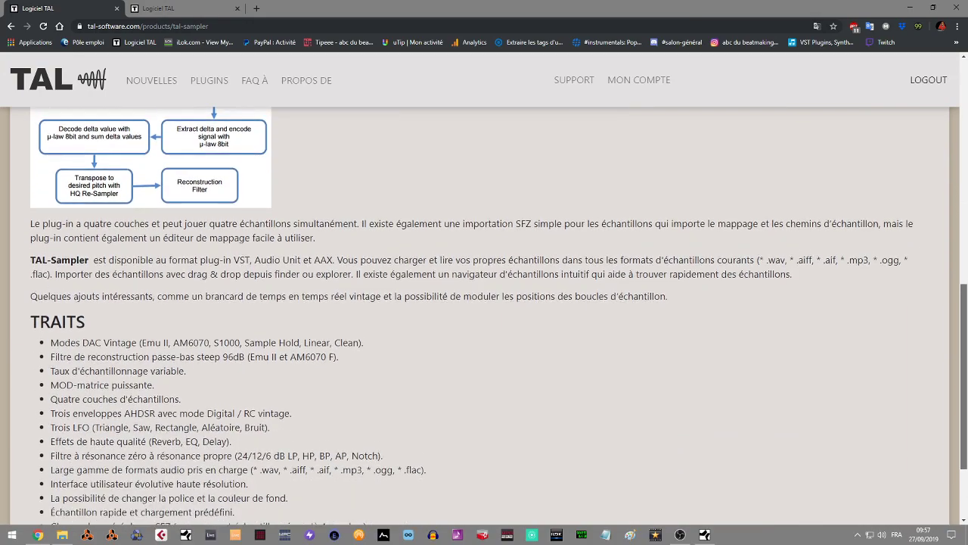
pyautogui.scroll(-2, 938, 376)
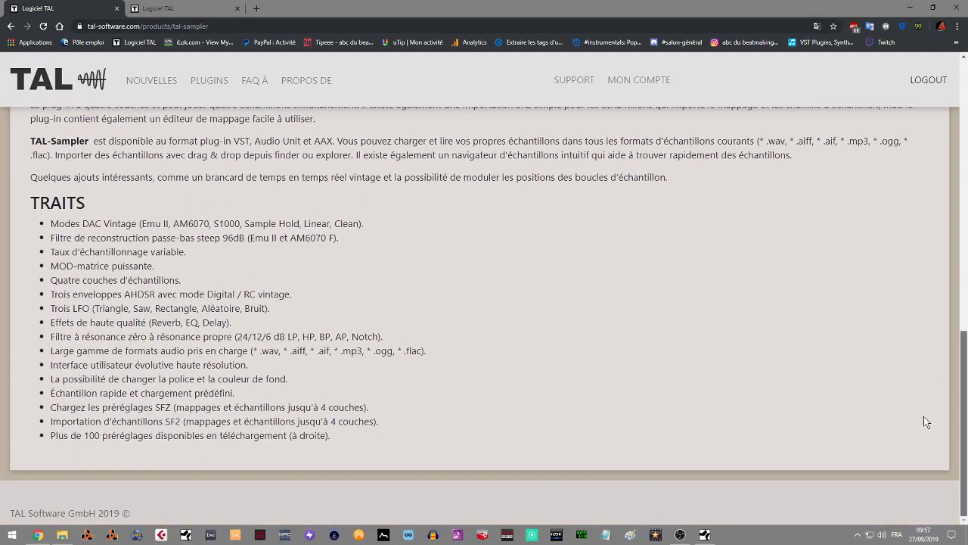
pyautogui.scroll(5, 925, 408)
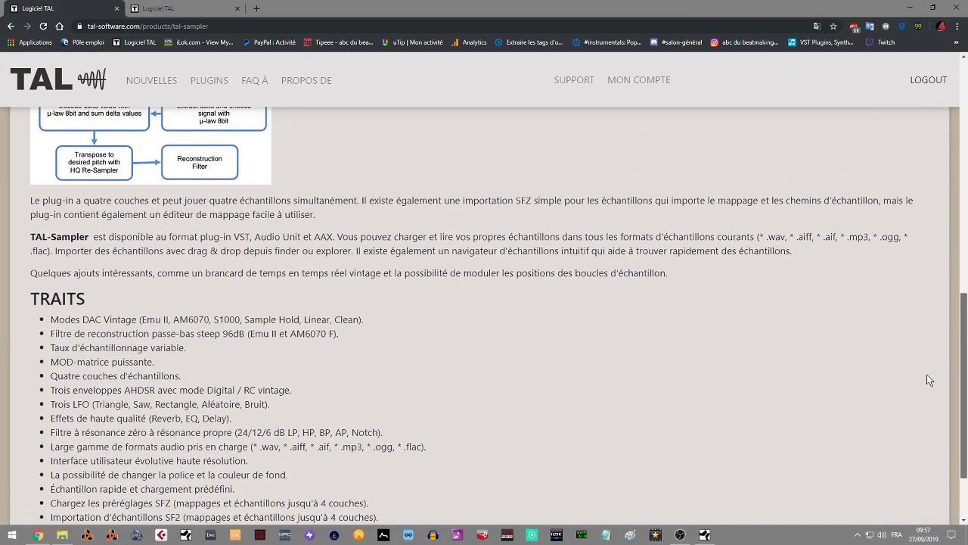
pyautogui.scroll(2, 928, 257)
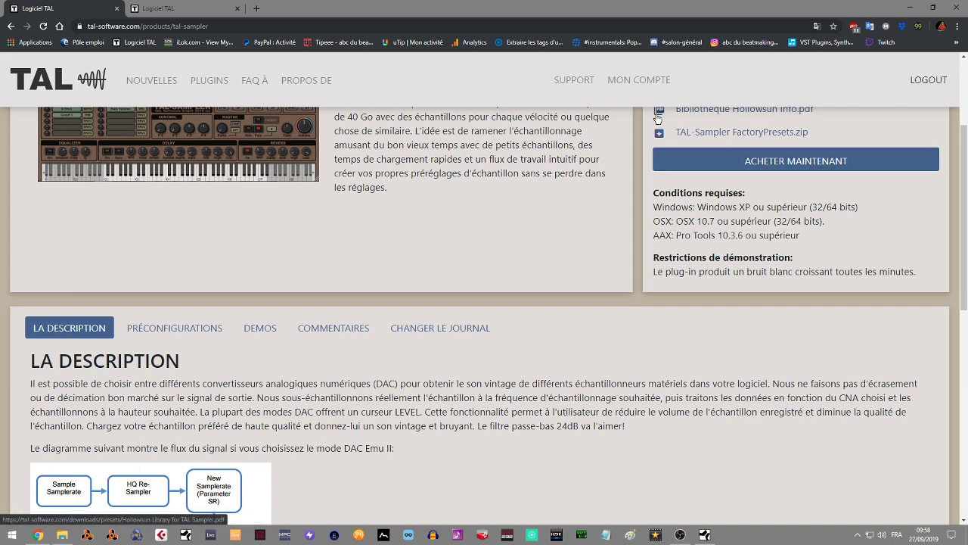
pyautogui.scroll(2, 959, 226)
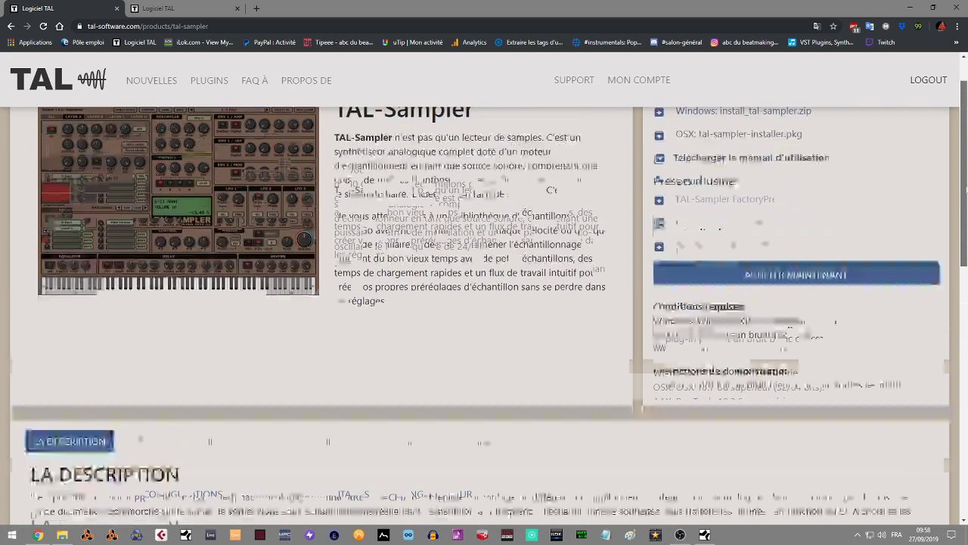
# Step: Open the TAL plugins overview page and look through the paid and free products
pyautogui.click(205, 80)
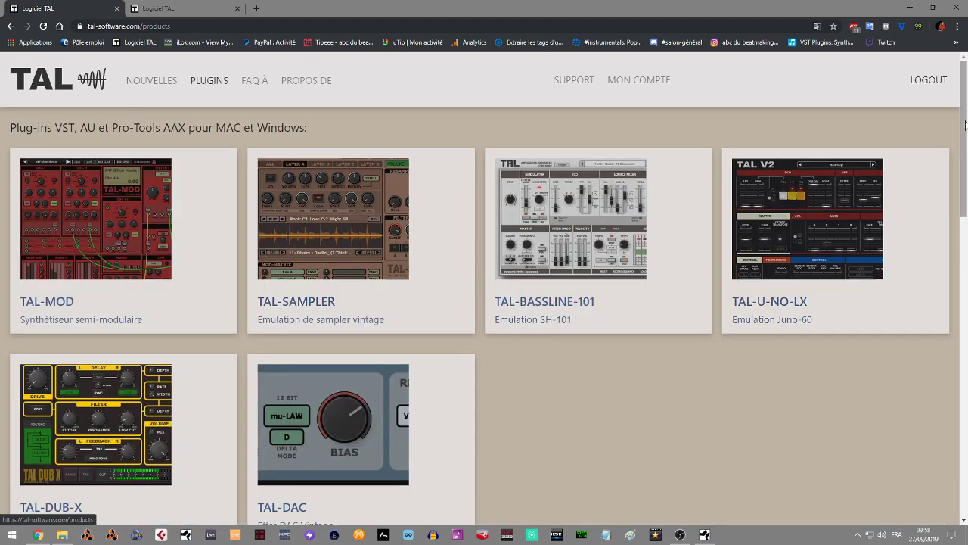
pyautogui.scroll(-5, 498, 267)
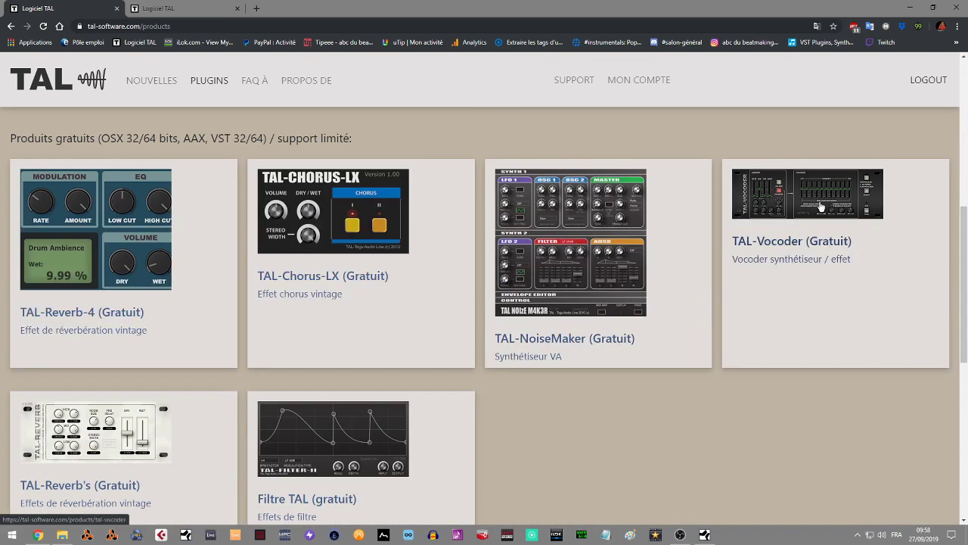
pyautogui.moveTo(963, 227); pyautogui.dragTo(966, 251)
pyautogui.scroll(-1, 965, 251)
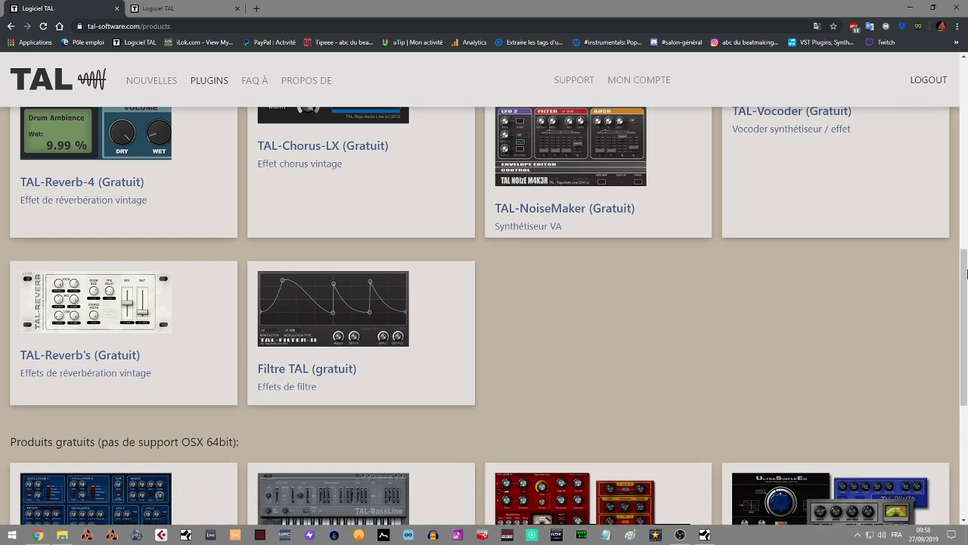